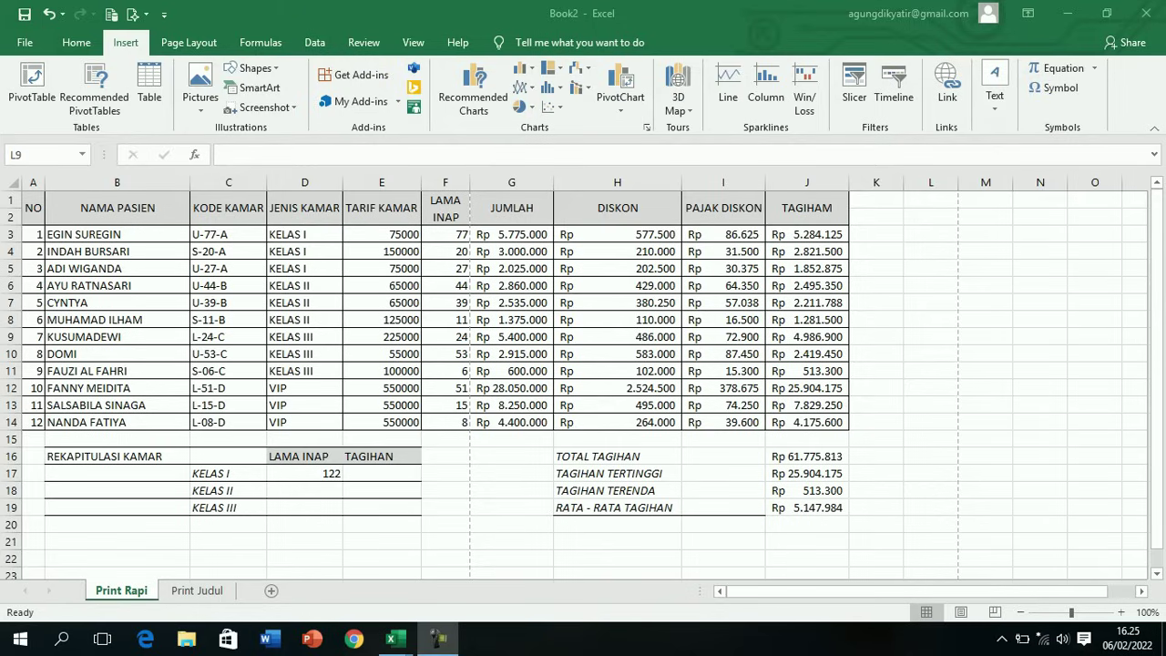
Step: Select the Print Rapi table A1:J19 and set landscape orientation, keeping A4 paper size
key(alt+Tab)
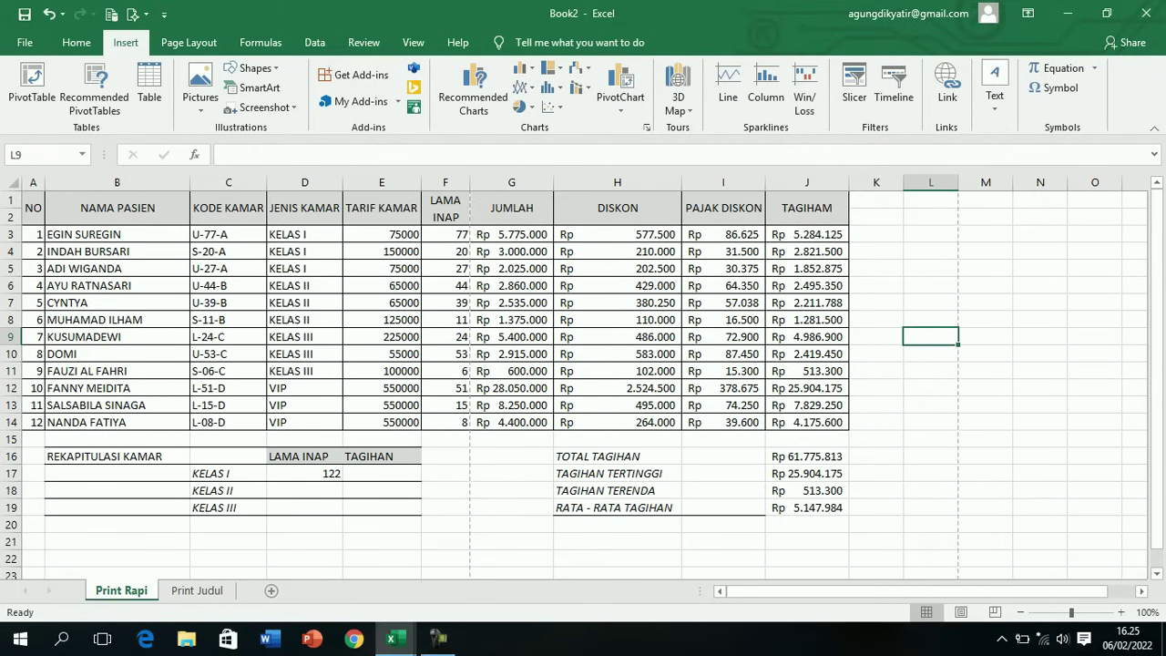
drag(33, 200, 806, 507)
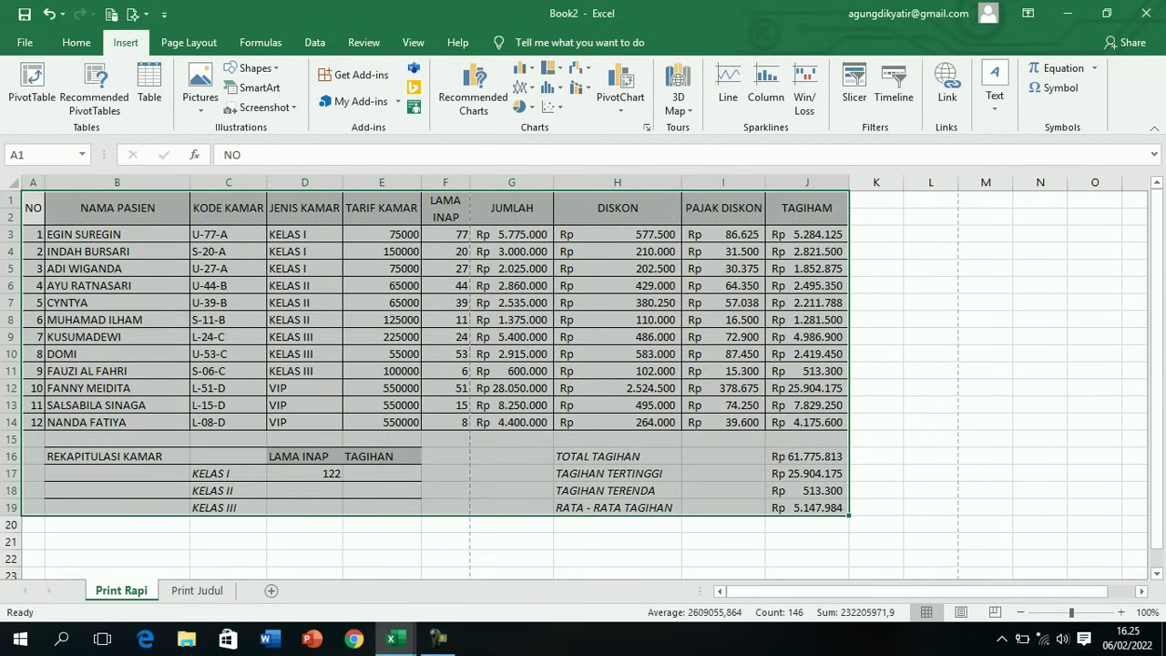
click(188, 42)
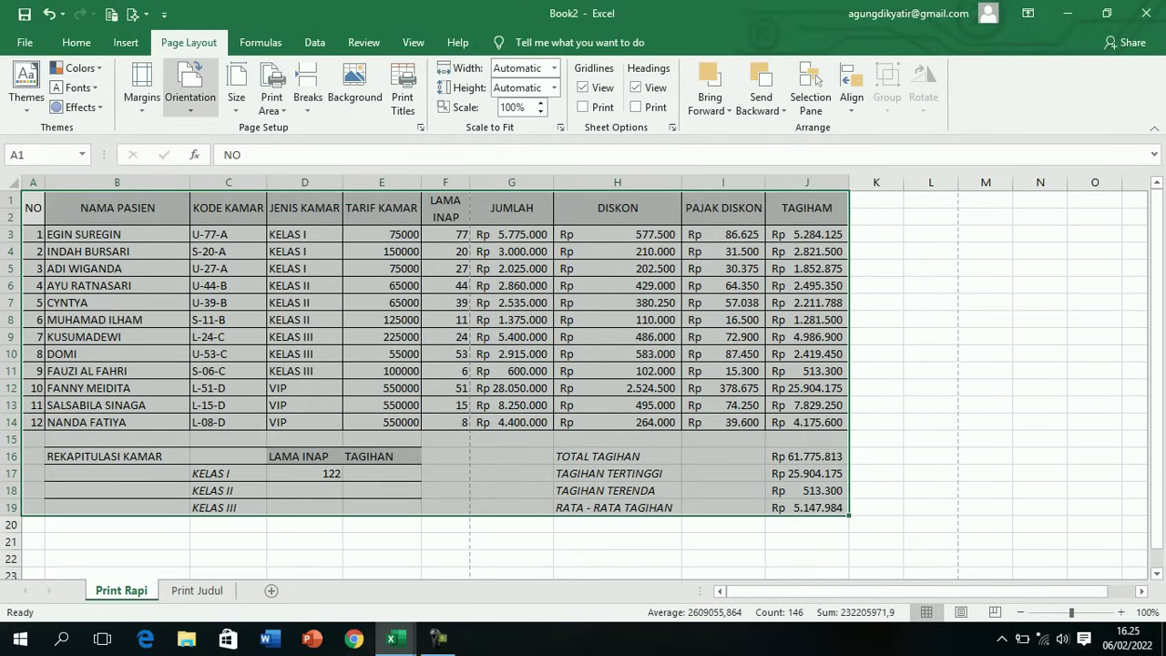
click(189, 91)
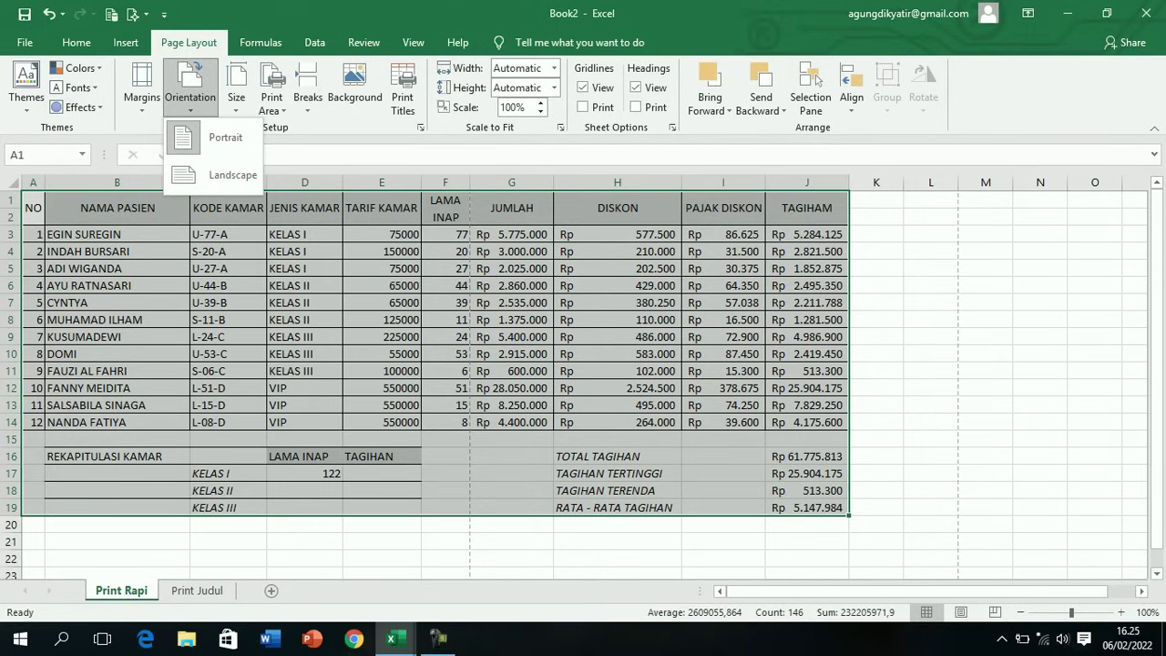
click(232, 174)
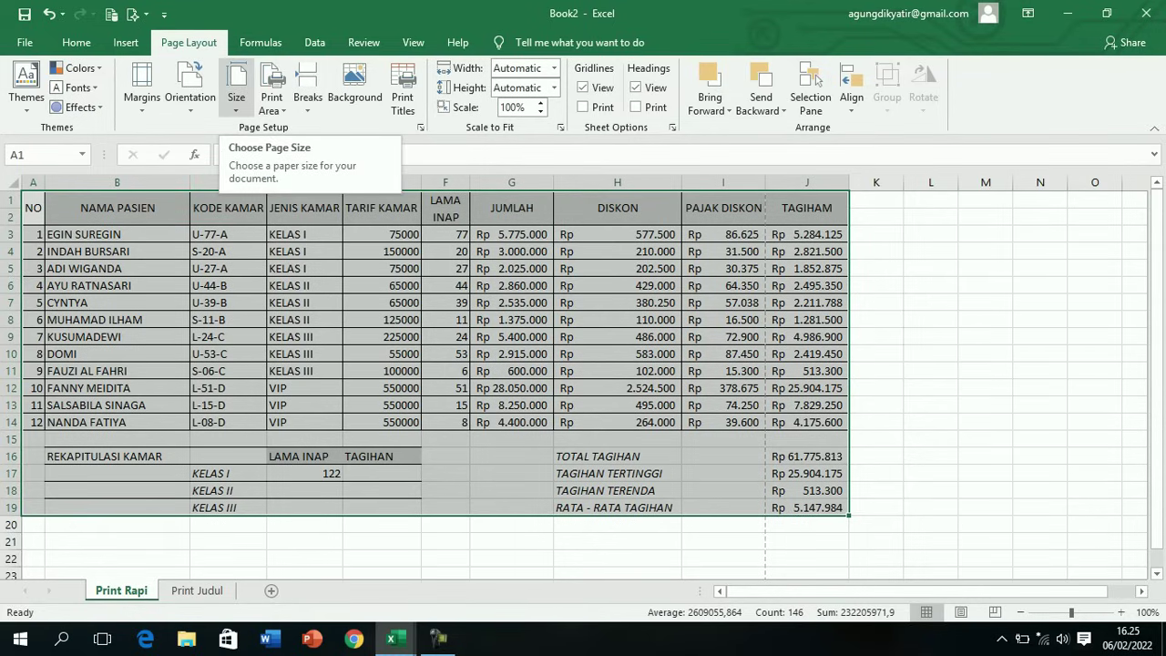
click(236, 95)
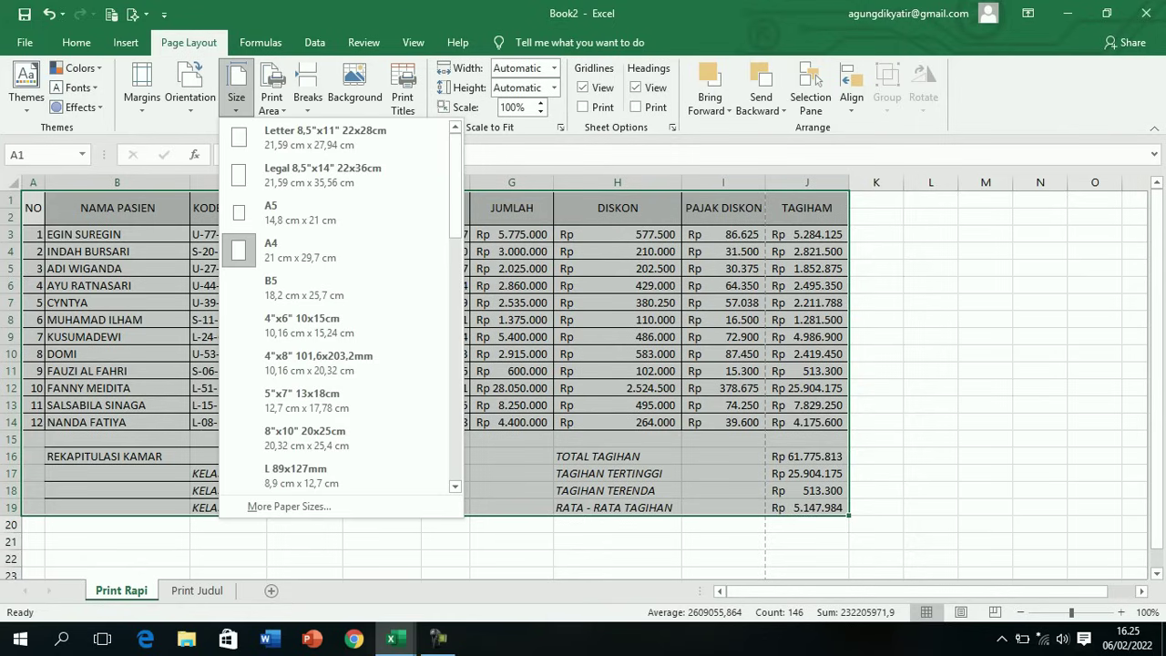
key(Return)
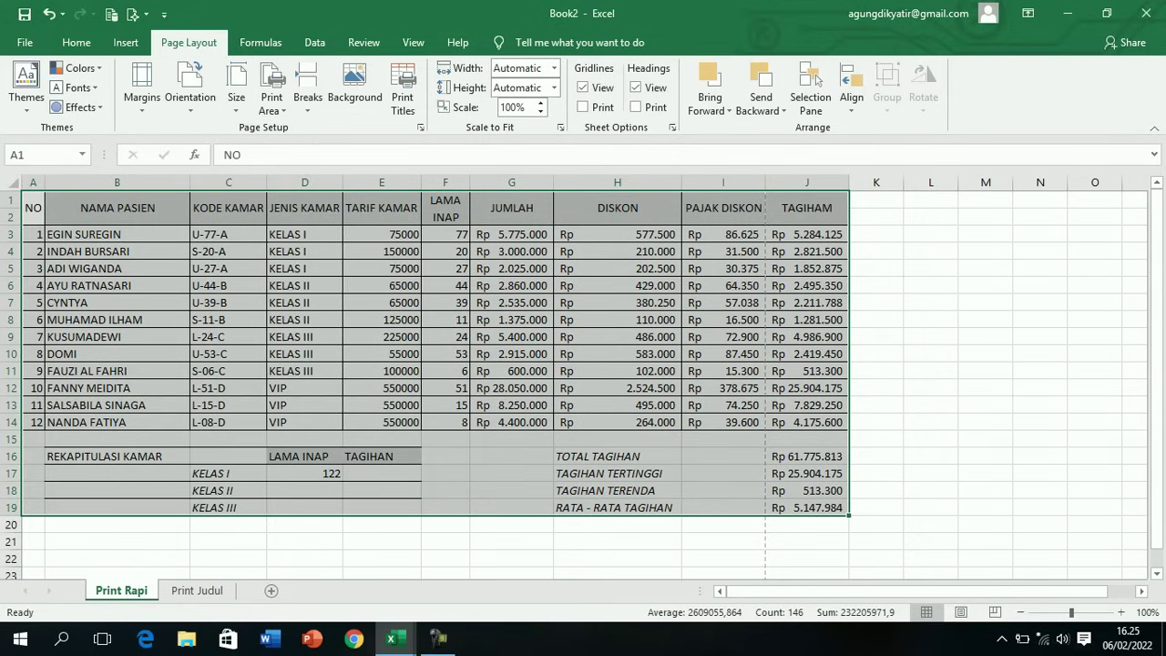
Step: Set A1:J19 as the Print Rapi print area and go to the File screen
click(272, 102)
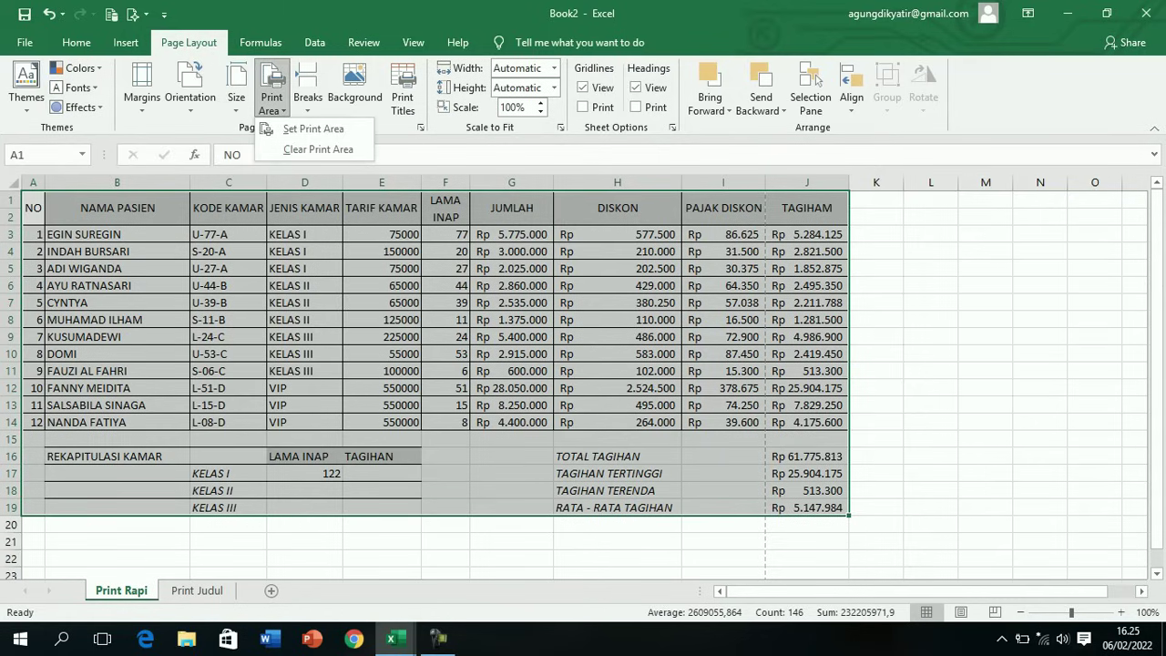
key(Return)
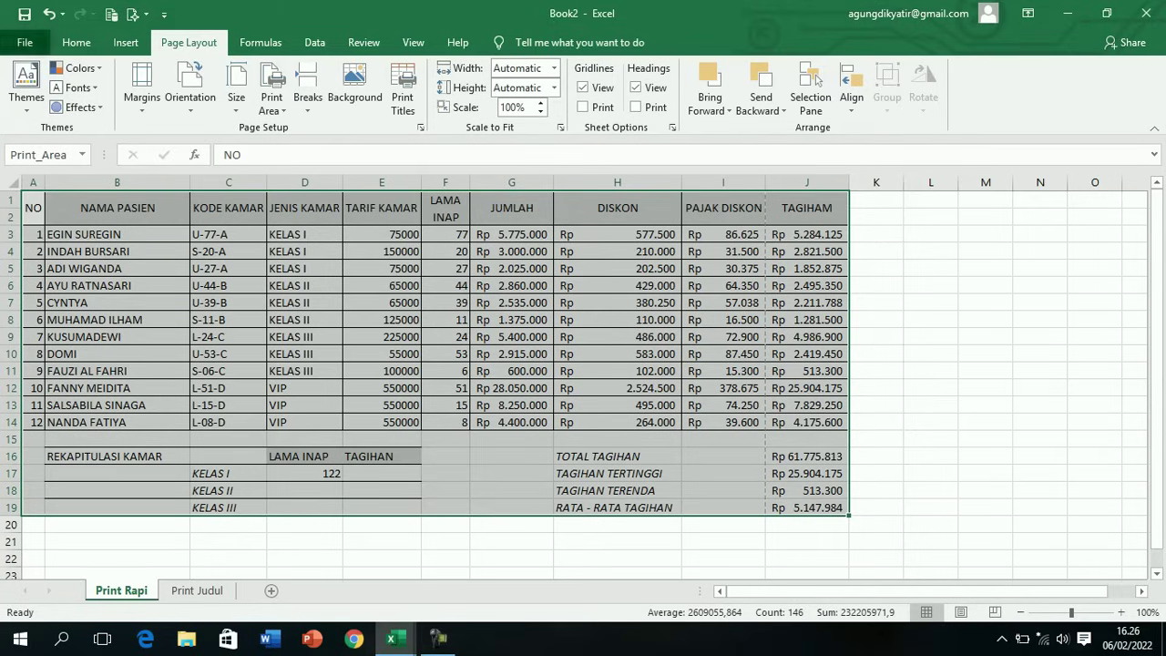
click(25, 42)
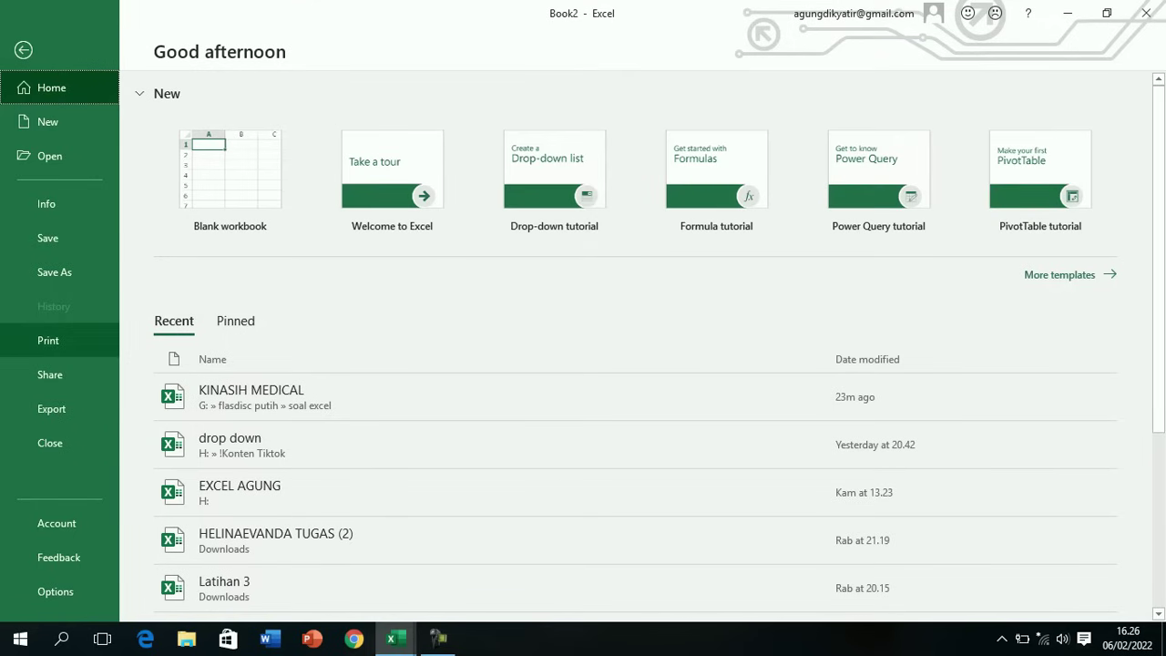
Step: Preview the printout, flipping between pages 1 and 2 where the TAGIHAN column spills over
click(48, 340)
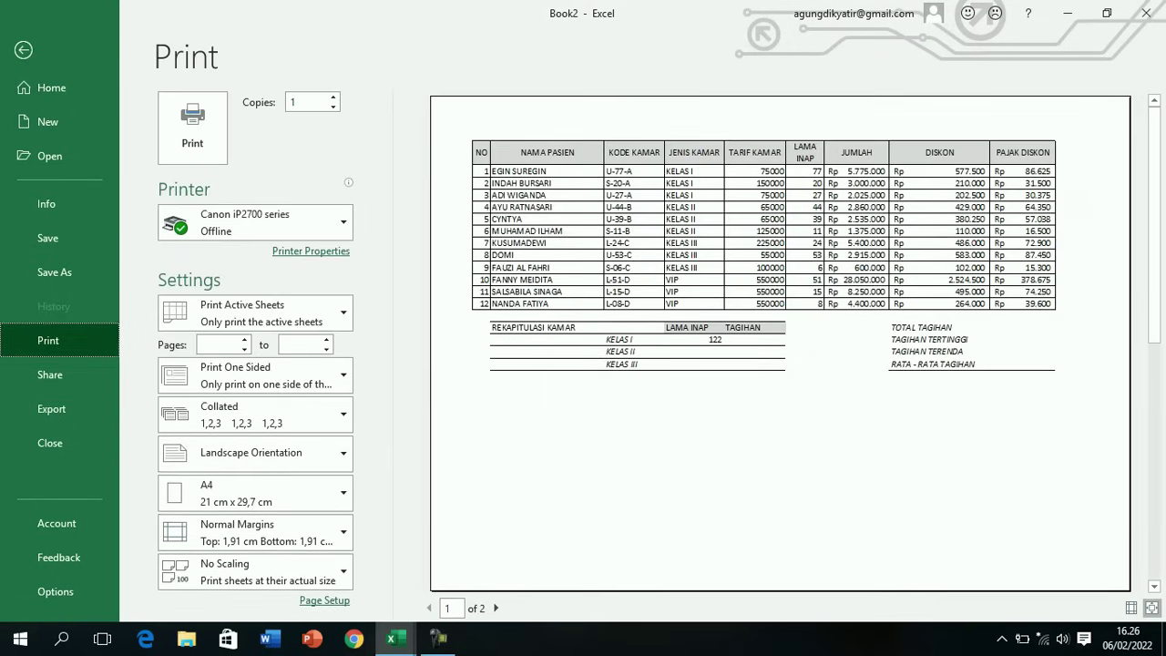
click(495, 608)
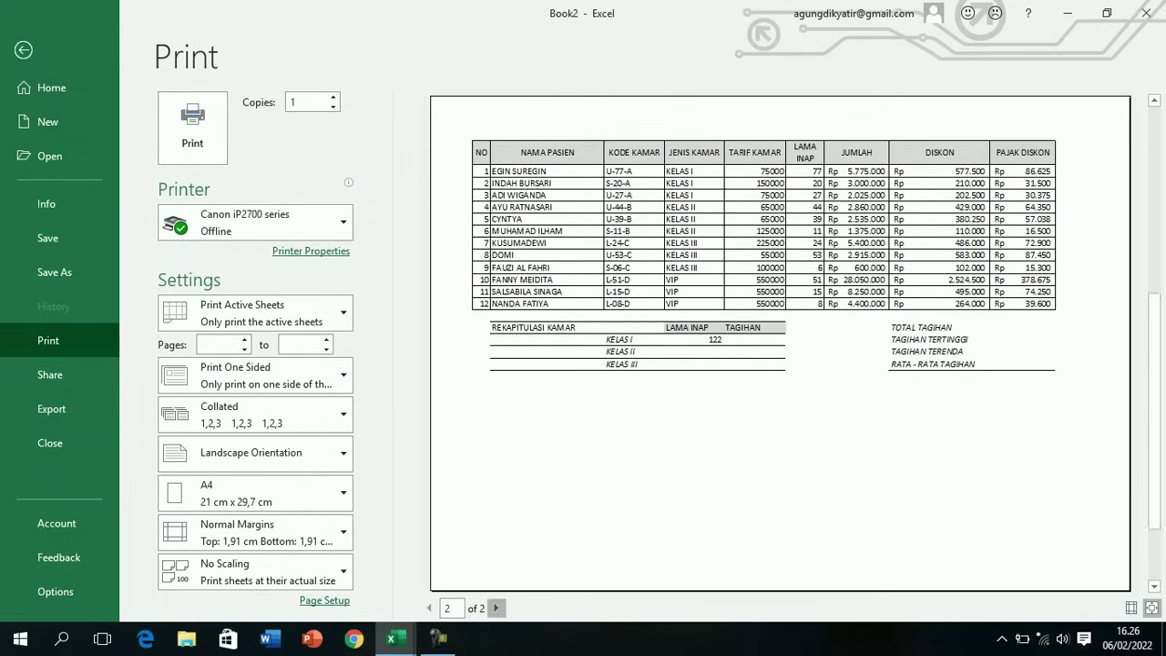
click(428, 608)
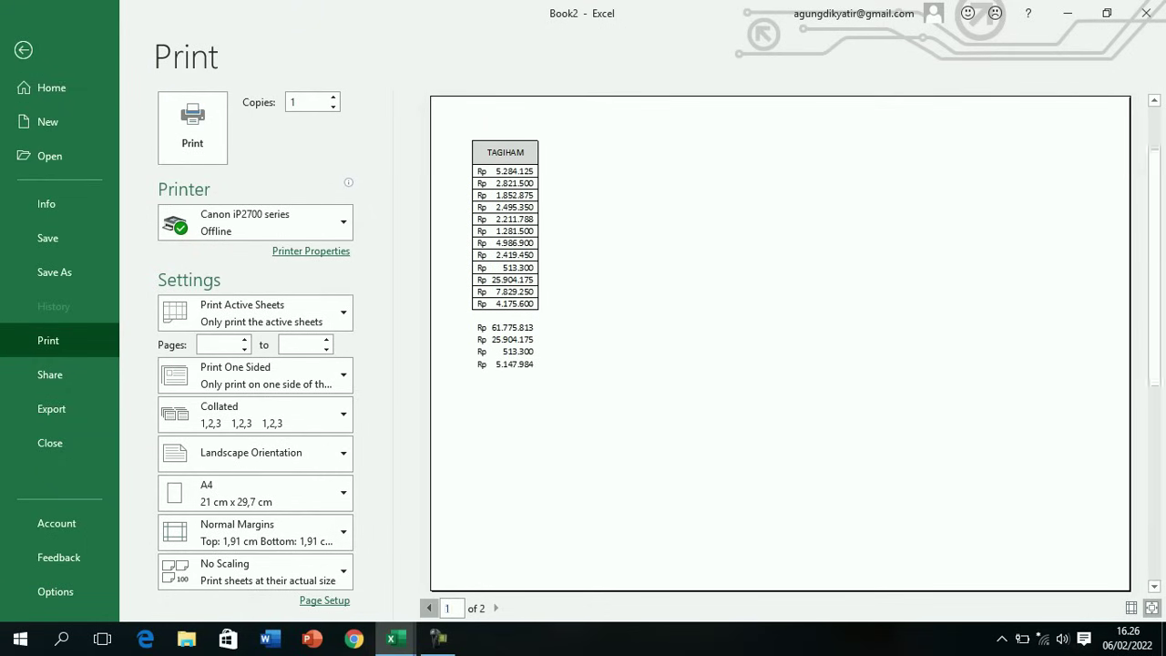
click(495, 607)
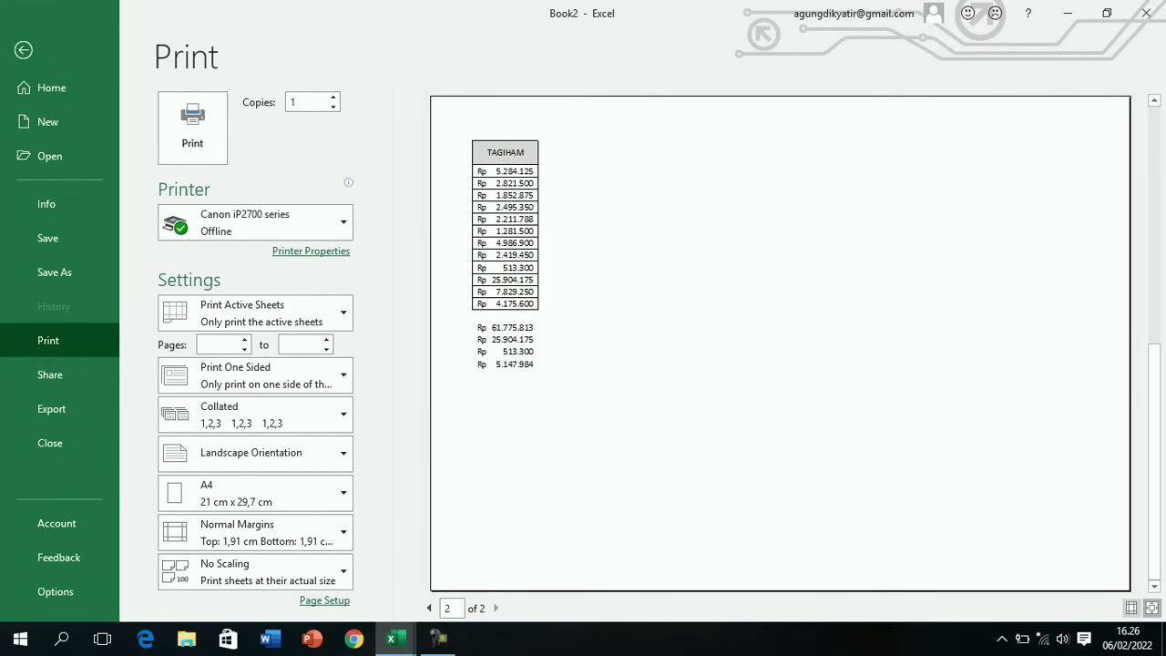
click(429, 608)
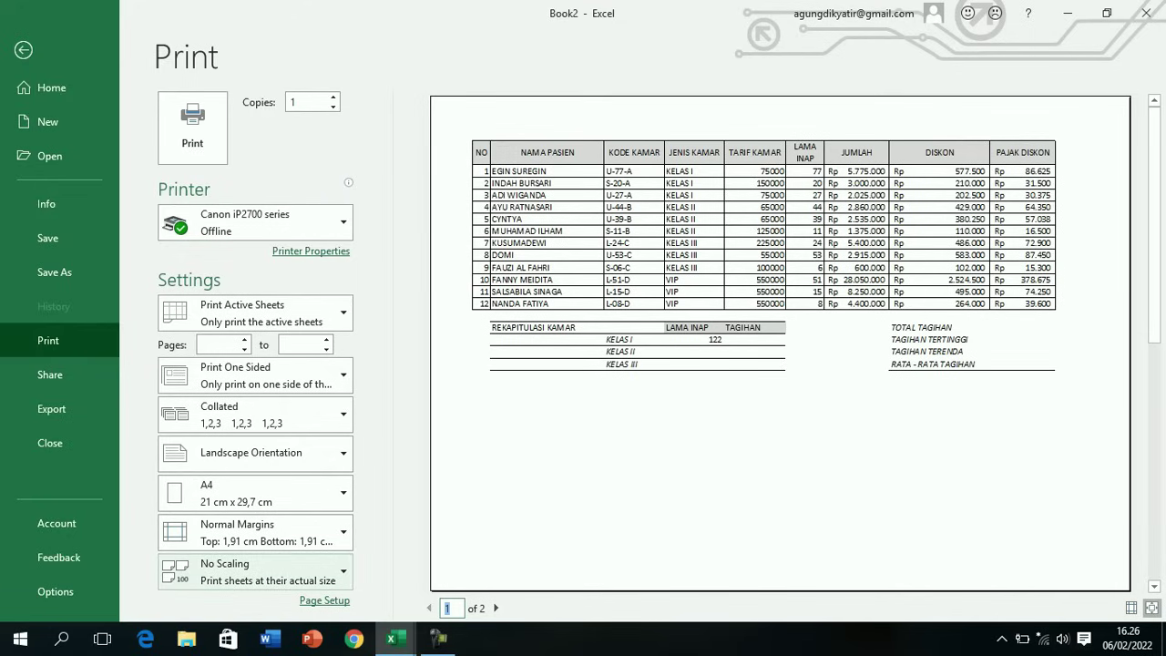
Step: Change print scaling from No Scaling to Fit Sheet on One Page and return to the worksheet
click(255, 571)
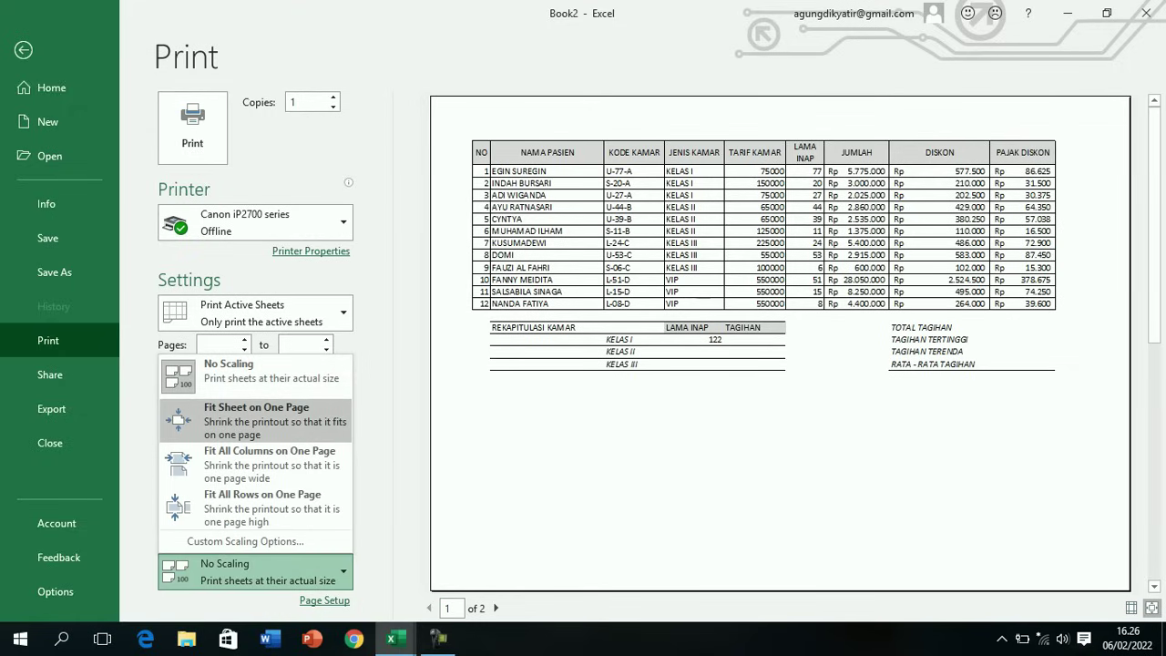
click(257, 419)
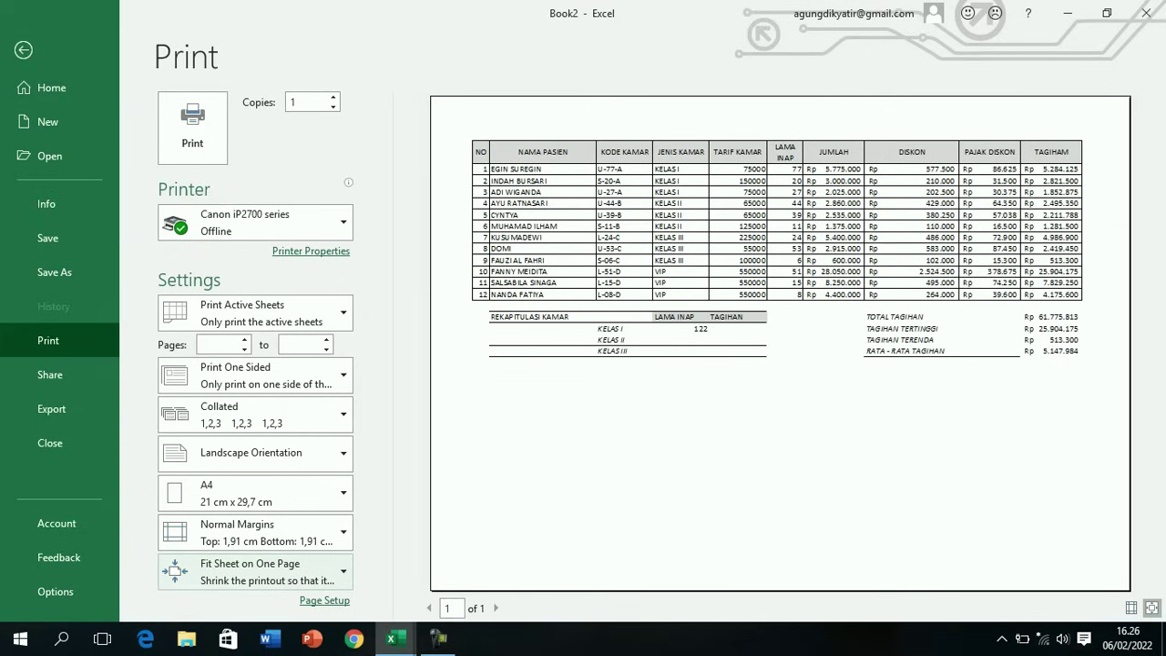
key(Escape)
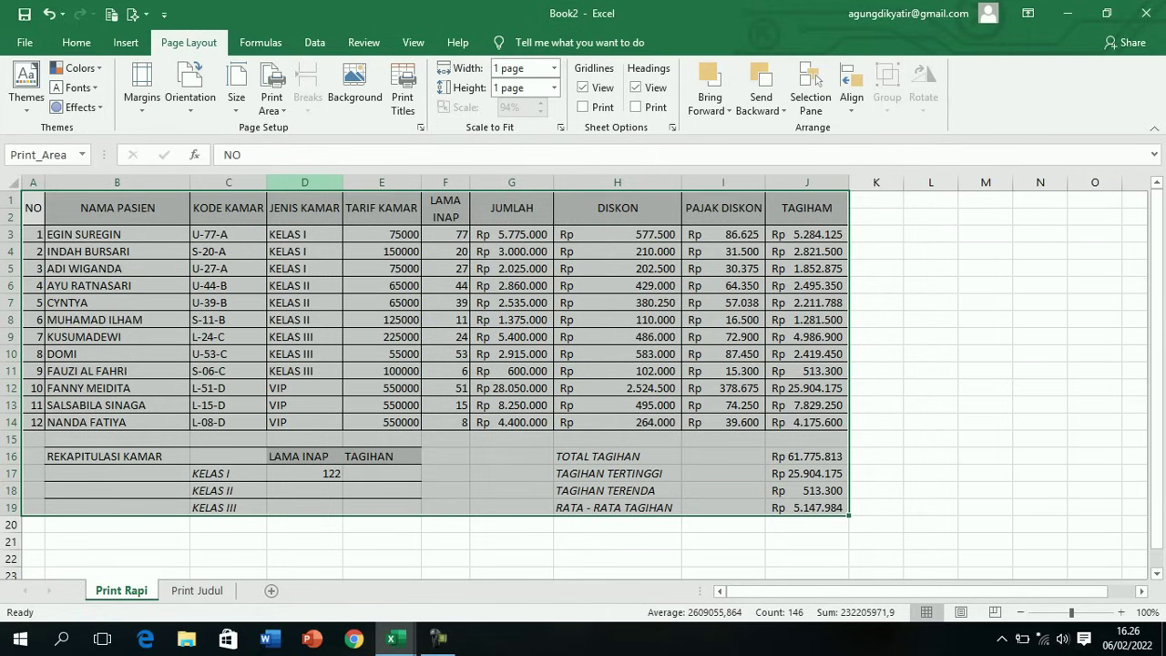
Step: Switch to the Print Judul sheet and scroll through its long patient list, past row 88
key(ctrl+Page_Down)
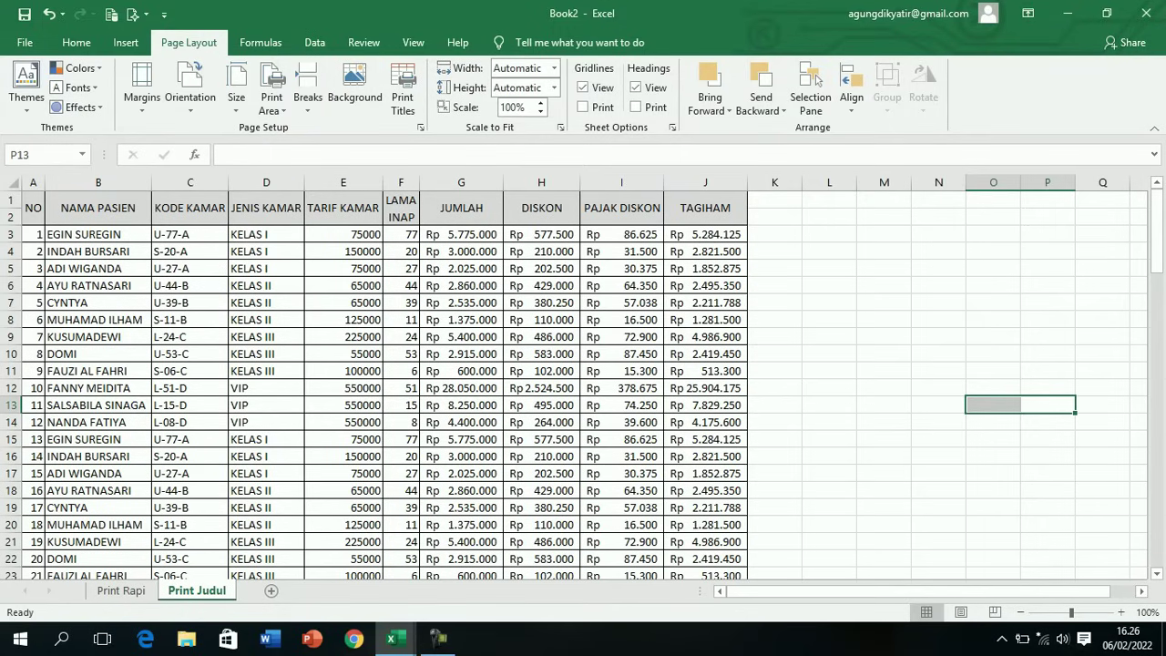
scroll(583, 383, down, 3)
scroll(583, 383, down, 2)
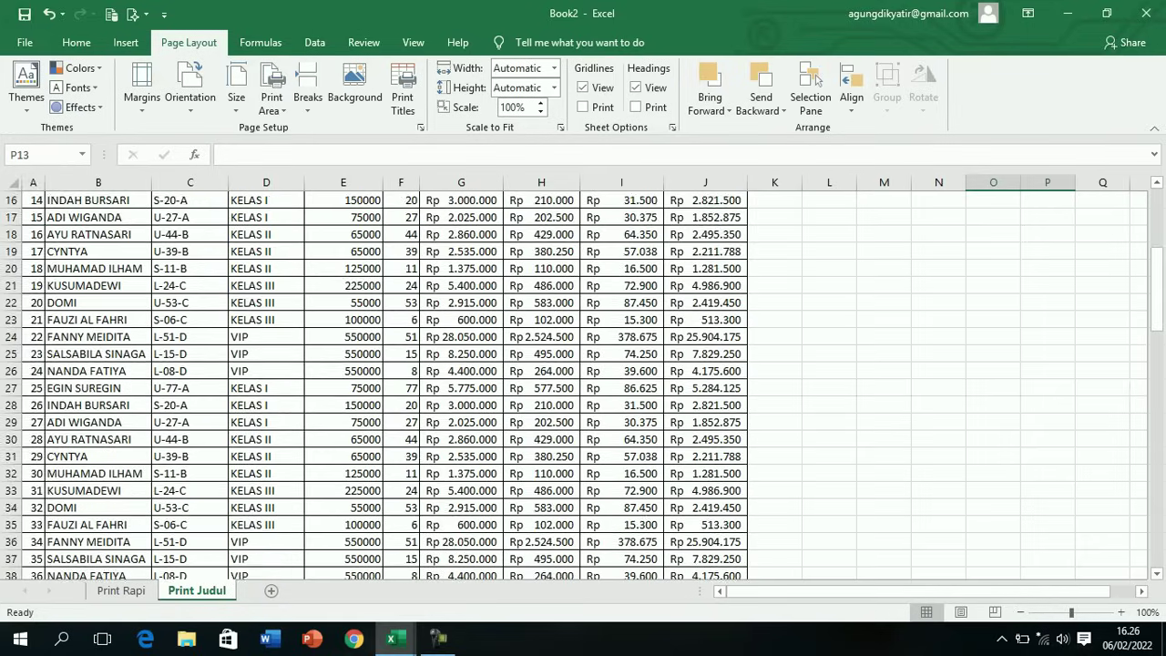
scroll(583, 382, down, 10)
scroll(583, 382, down, 6)
scroll(583, 382, down, 5)
scroll(583, 382, up, 5)
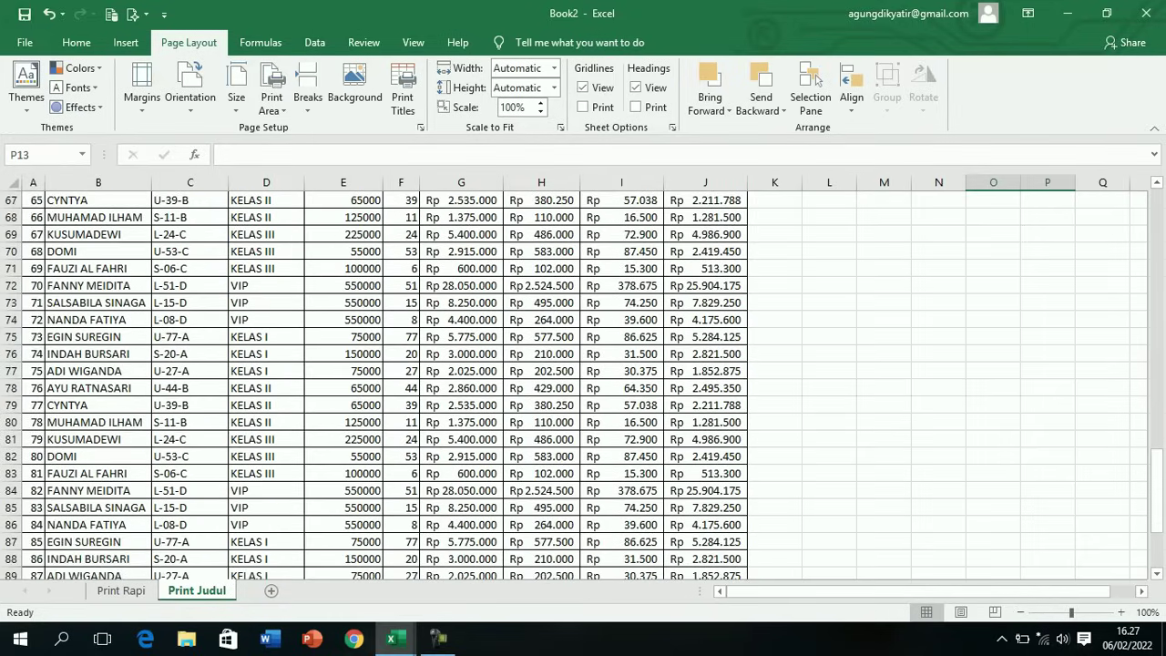
scroll(583, 383, up, 6)
scroll(583, 382, up, 13)
scroll(583, 382, up, 3)
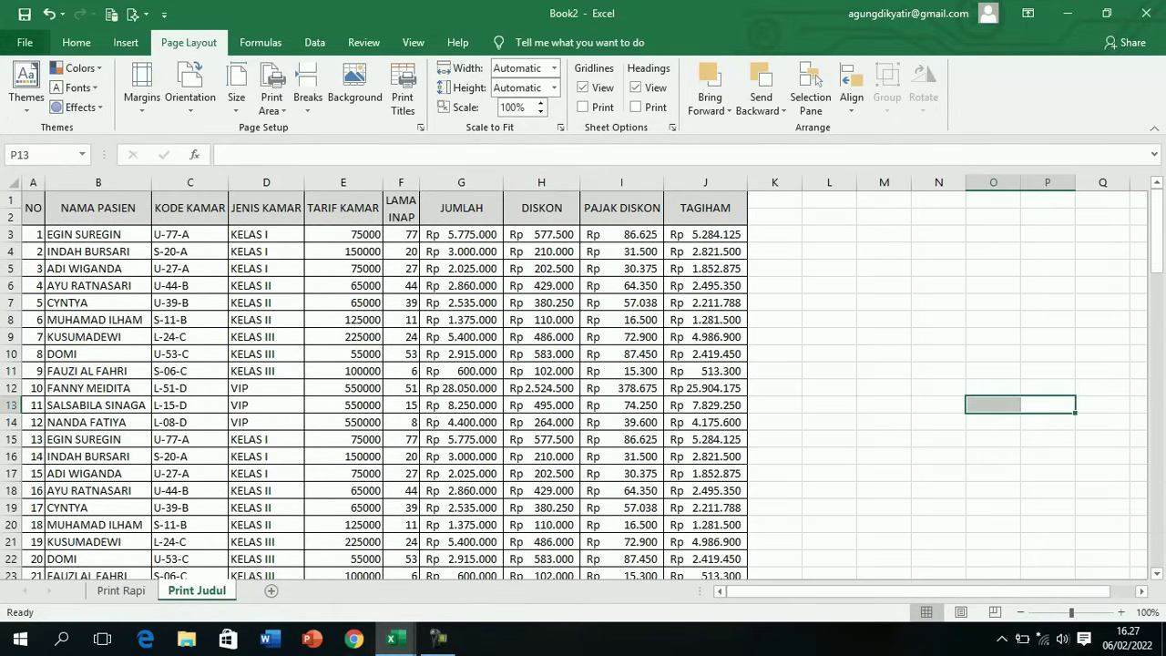
click(25, 42)
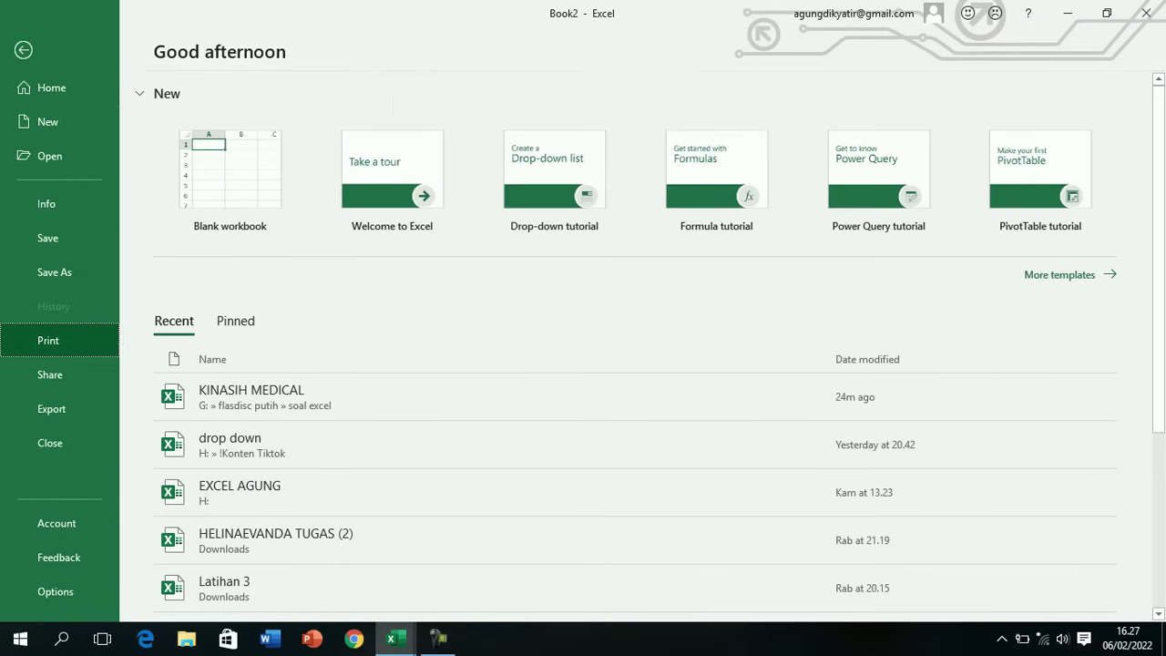
Step: Set Print Judul to landscape in Print settings and preview its pages before returning to the sheet
click(48, 340)
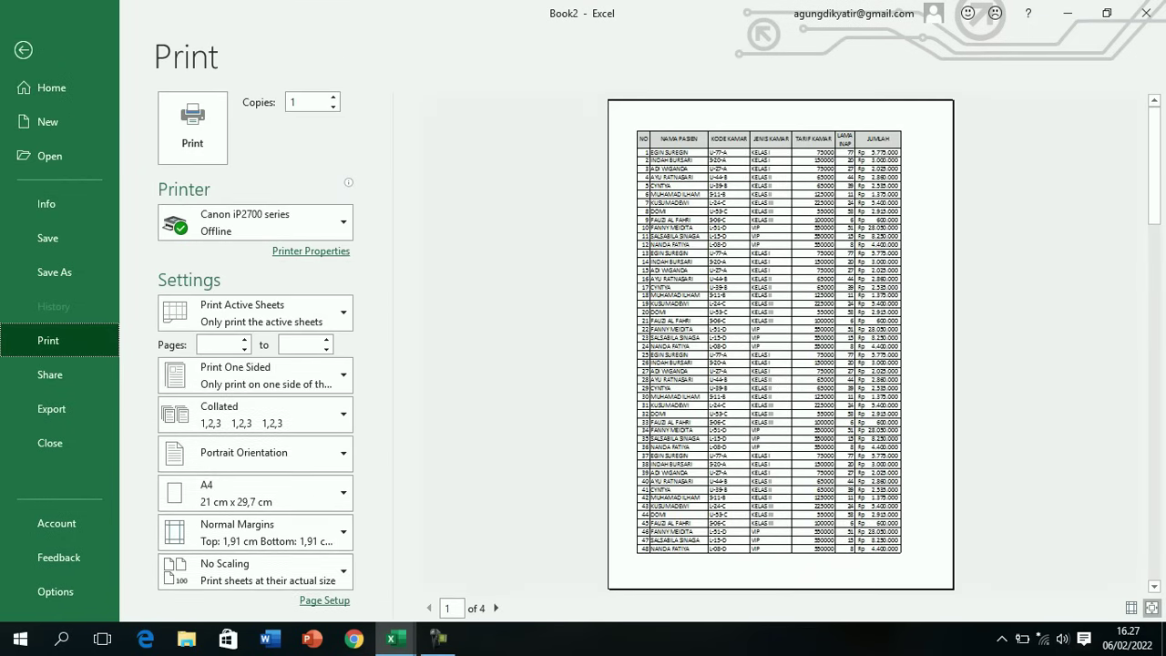
click(255, 452)
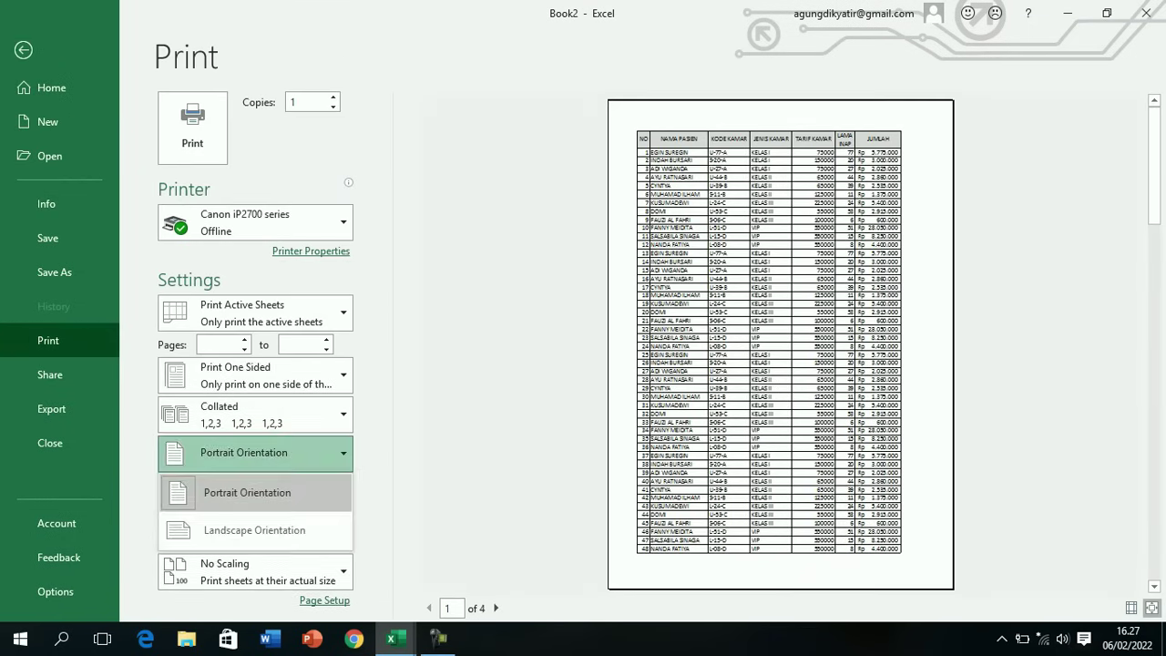
click(251, 528)
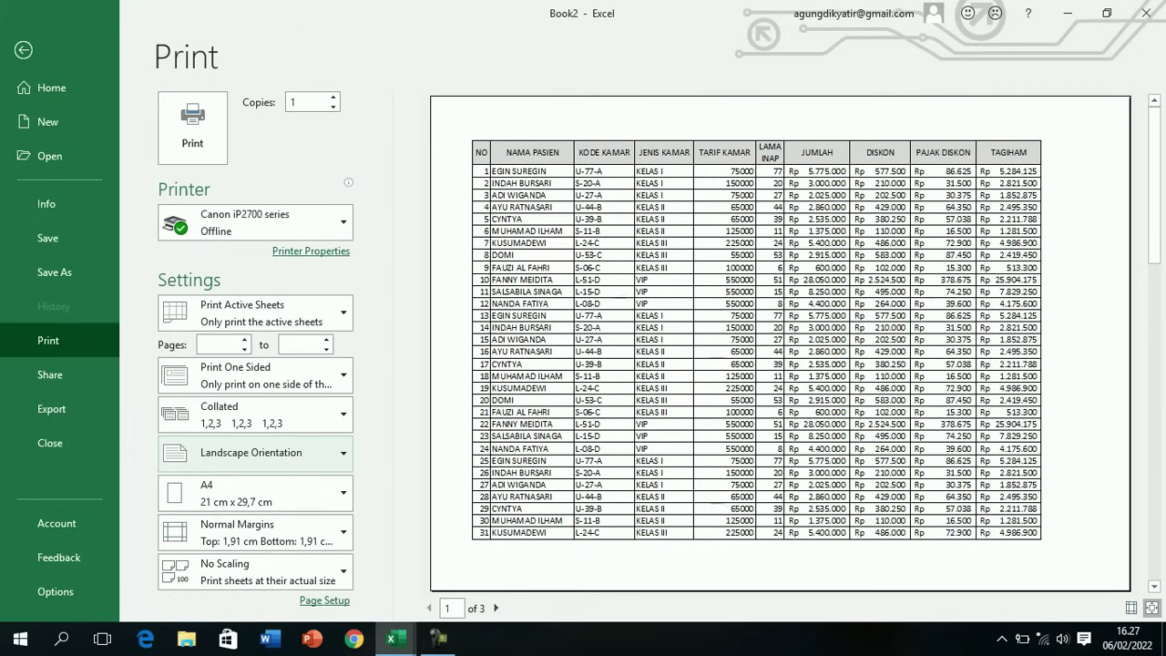
click(495, 608)
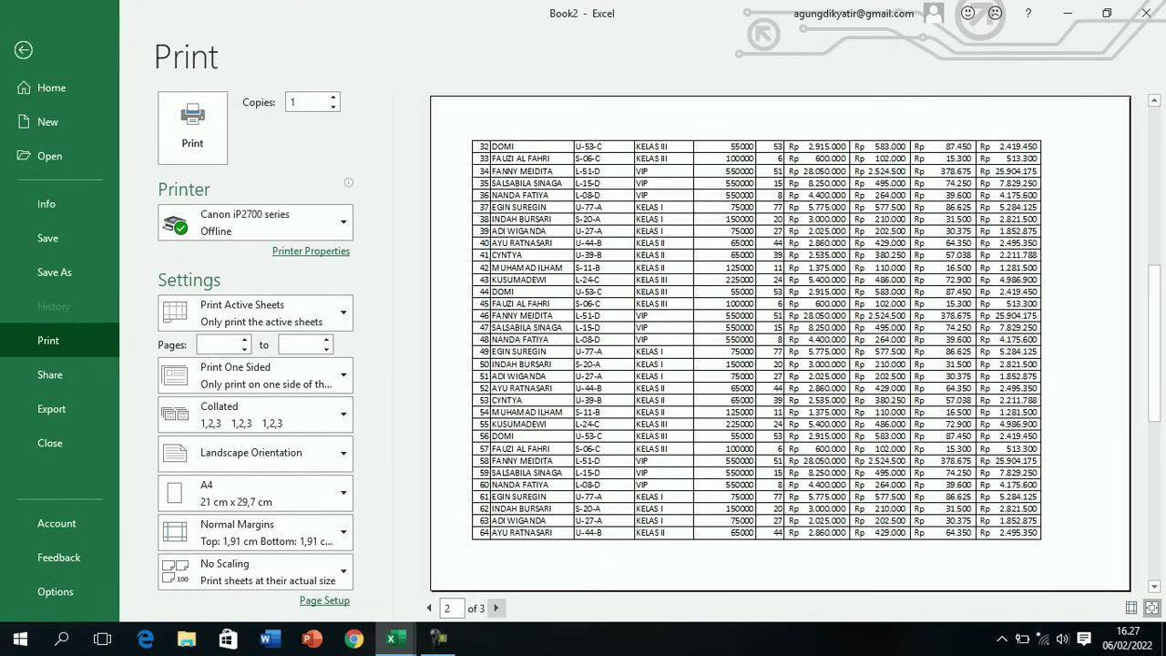
click(429, 607)
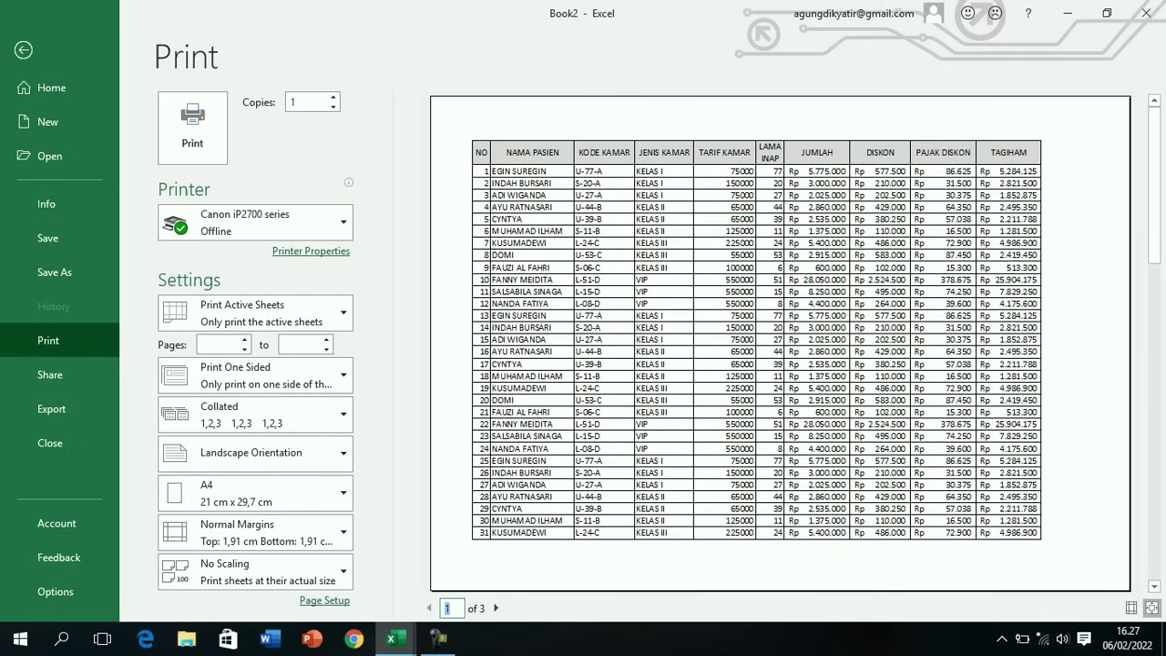
click(24, 50)
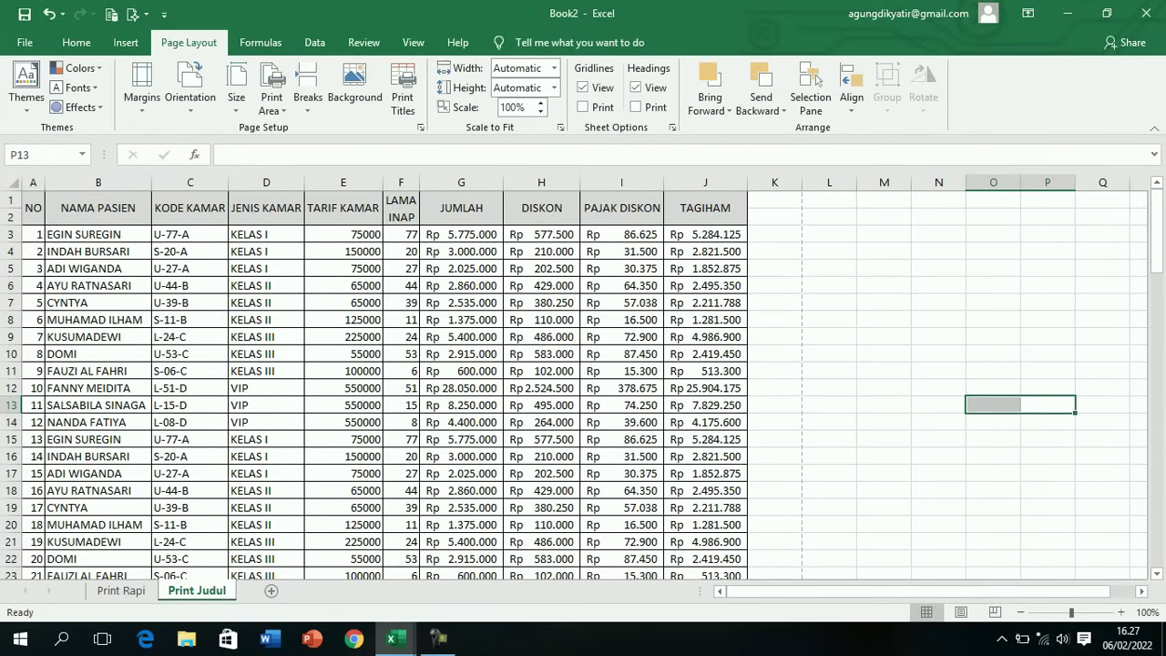
Step: Select the whole Print Judul table A1:J98 and make it the print area
mouse_move(33, 207)
mouse_down()
mouse_move(797, 488)
mouse_move(747, 550)
mouse_up()
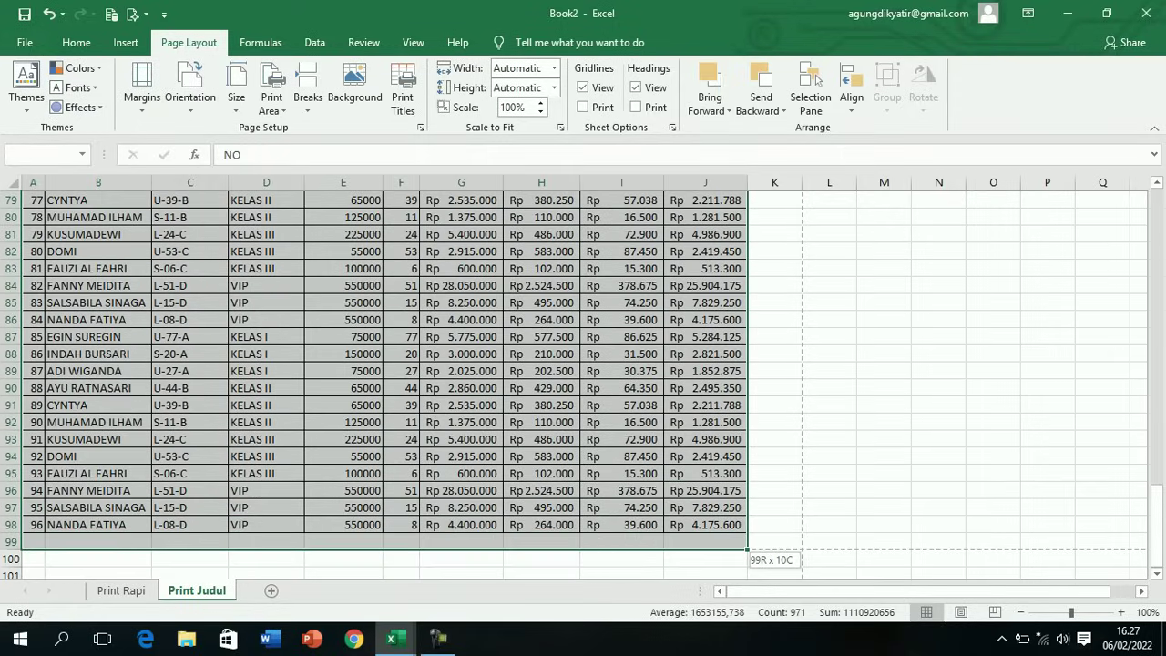
drag(747, 550, 746, 533)
click(272, 100)
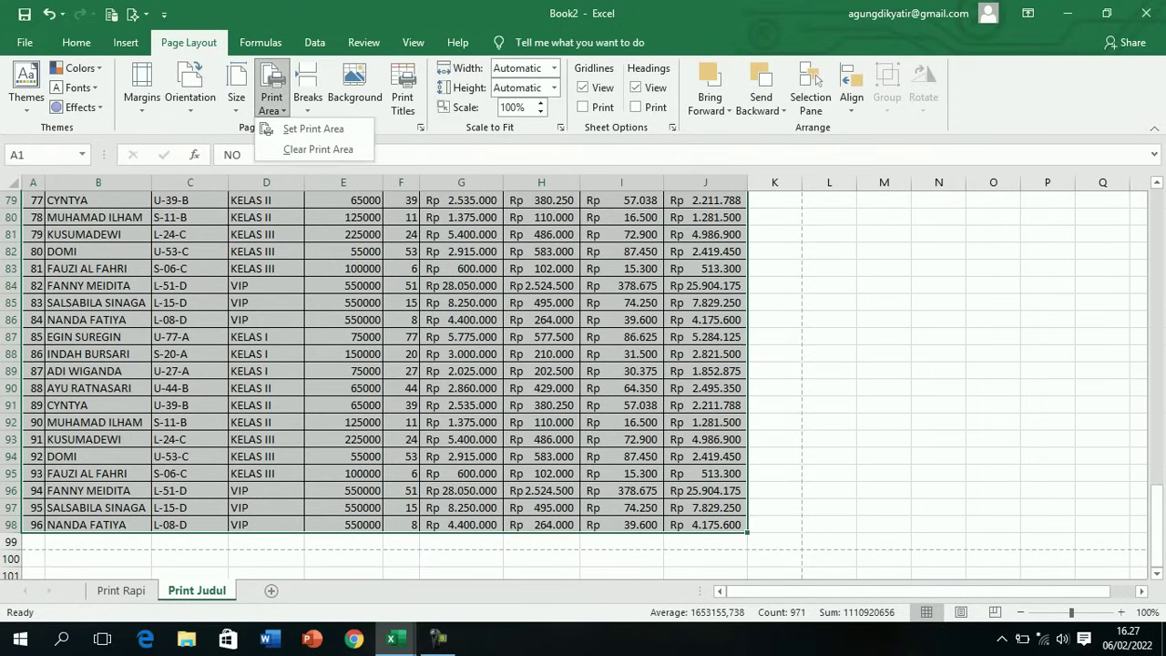
click(289, 124)
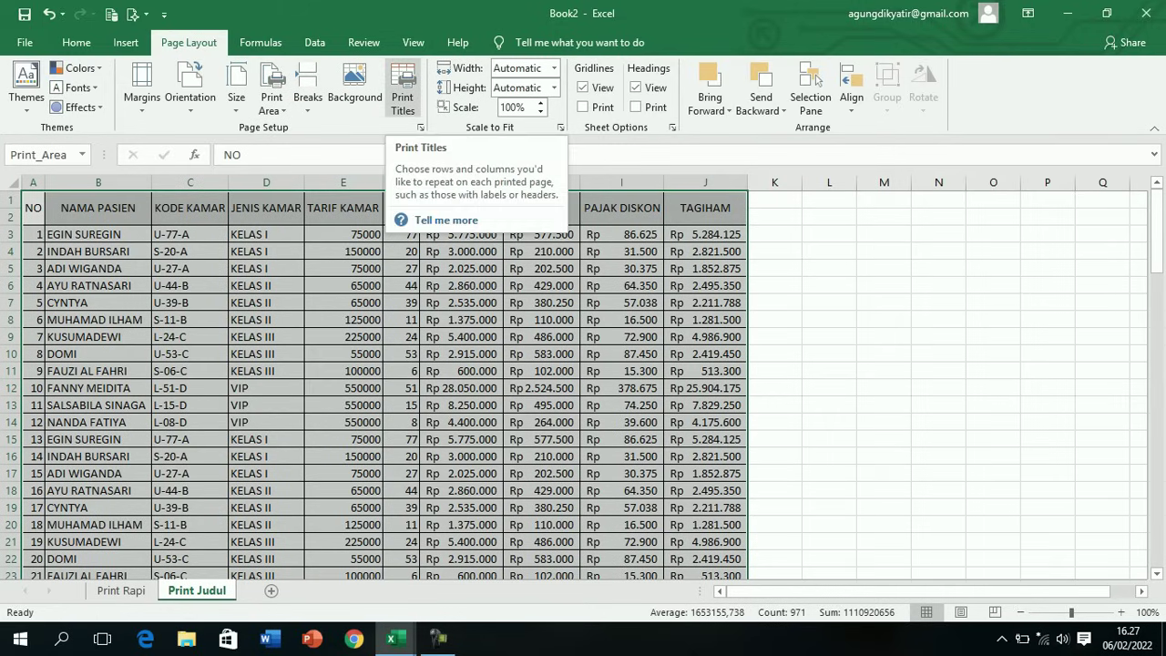
Step: Set rows $1:$2 as the Print Titles rows to repeat at top
click(403, 91)
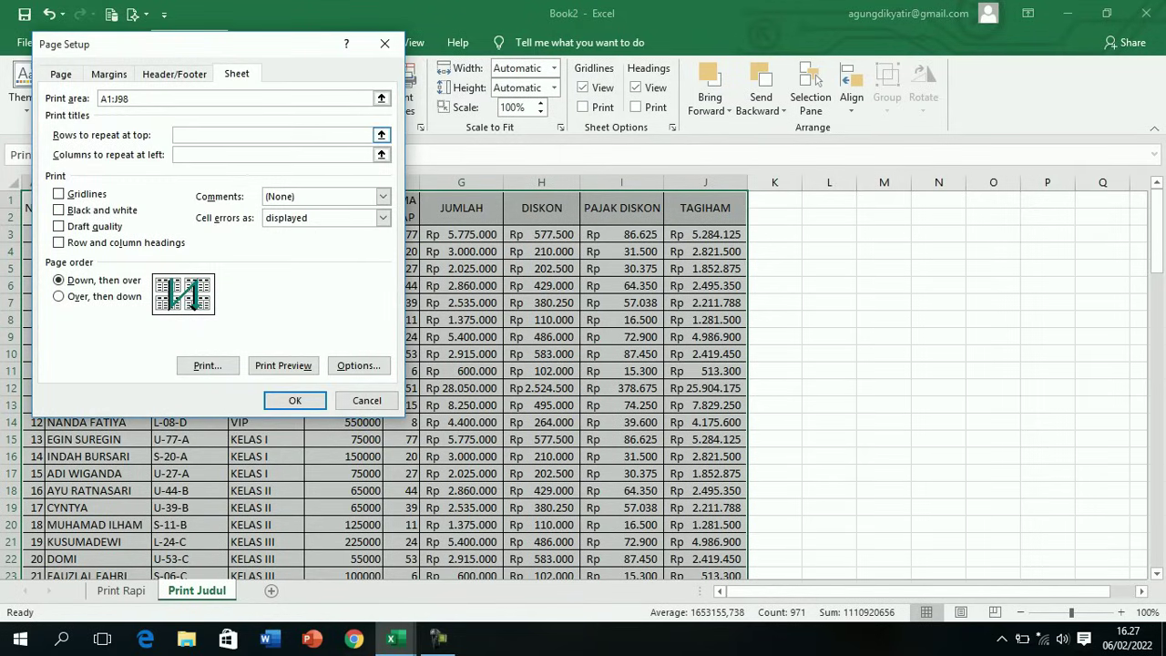
click(367, 134)
drag(365, 43, 925, 82)
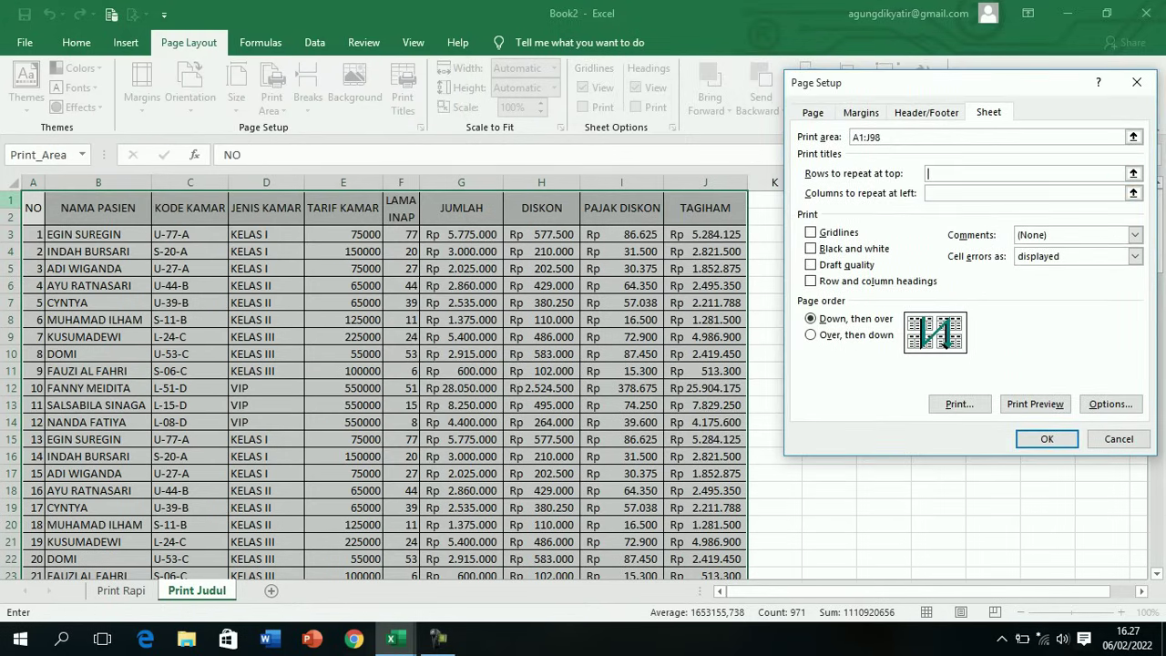
drag(11, 199, 11, 217)
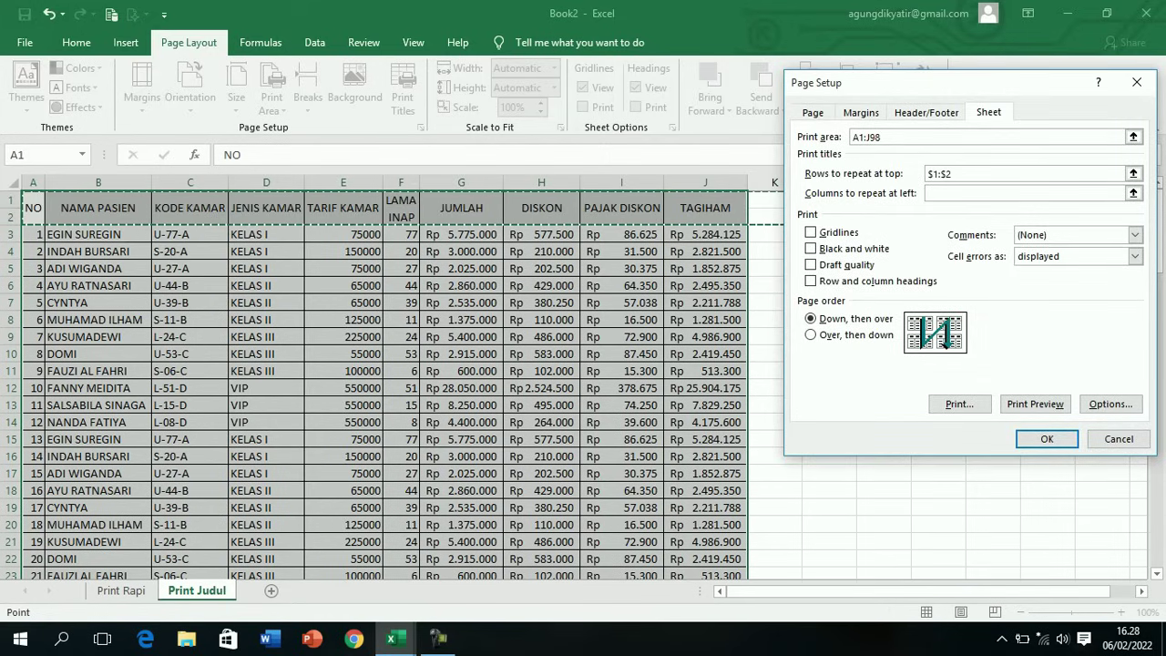
key(Return)
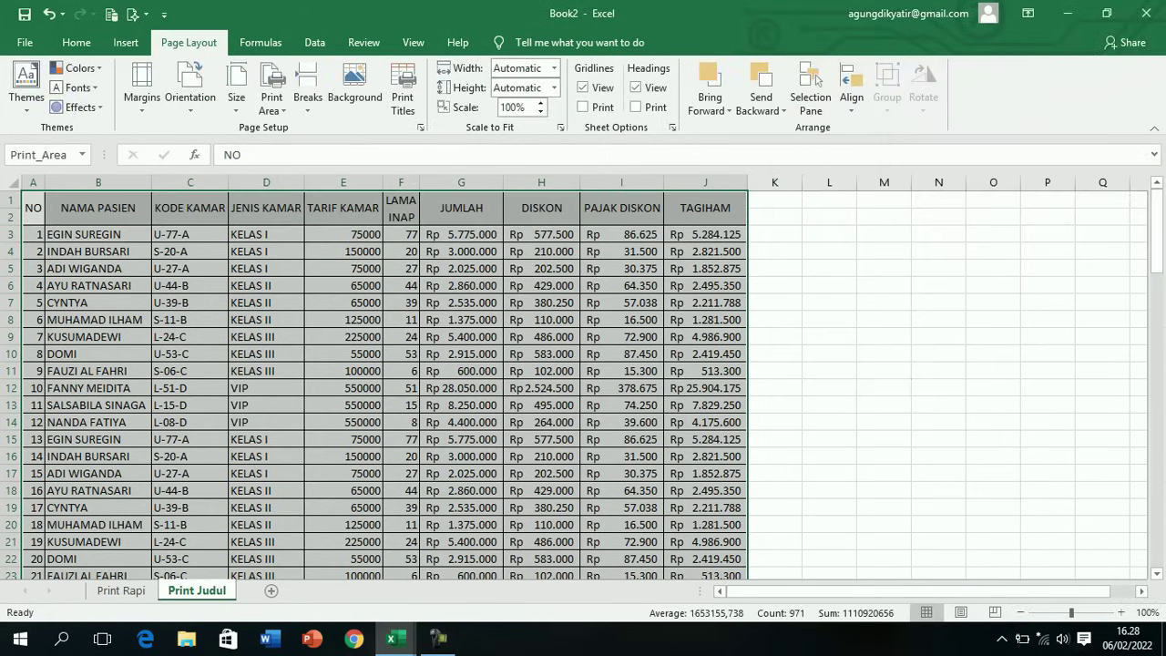
scroll(383, 382, down, 4)
scroll(383, 382, up, 4)
click(24, 42)
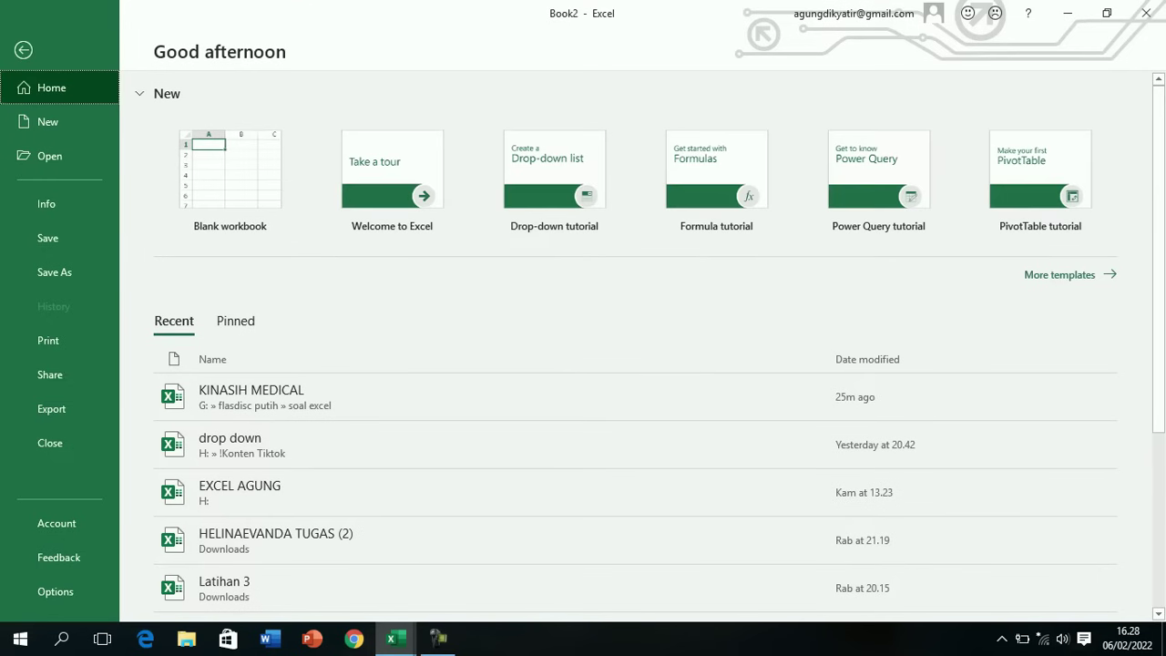
click(48, 340)
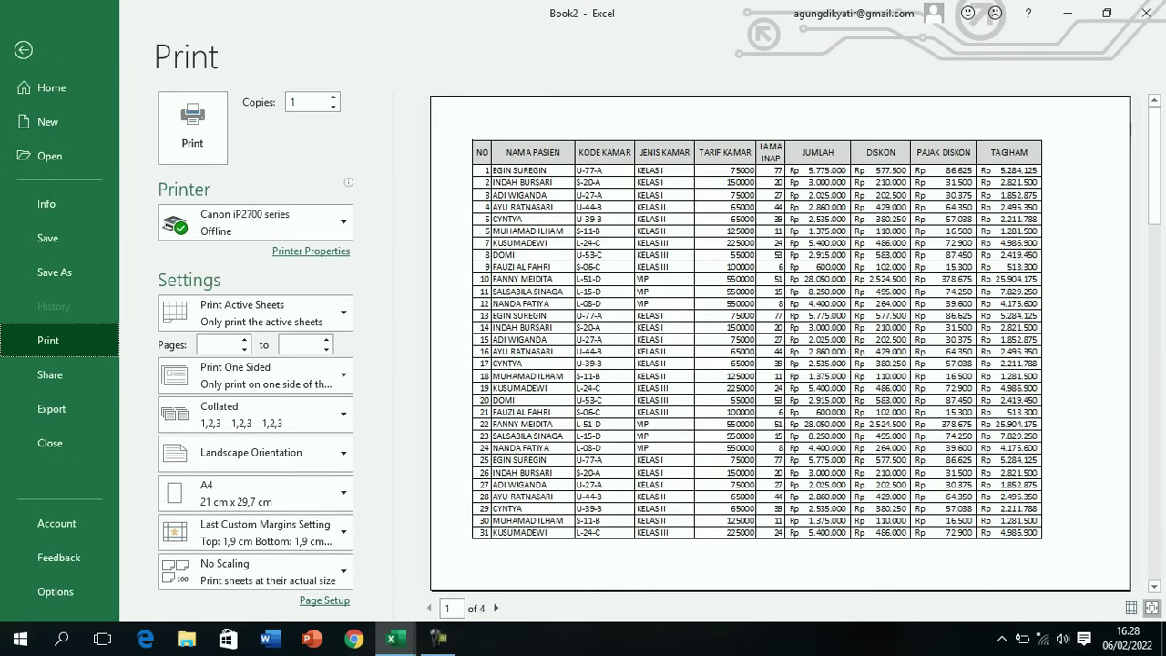
click(497, 607)
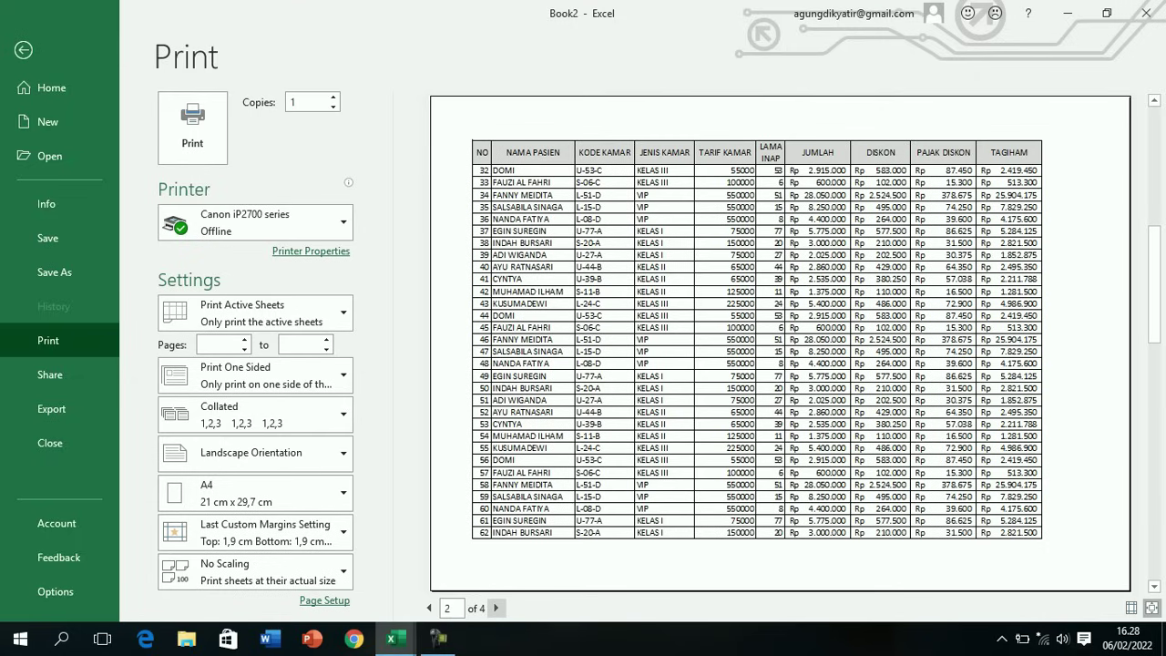
click(496, 608)
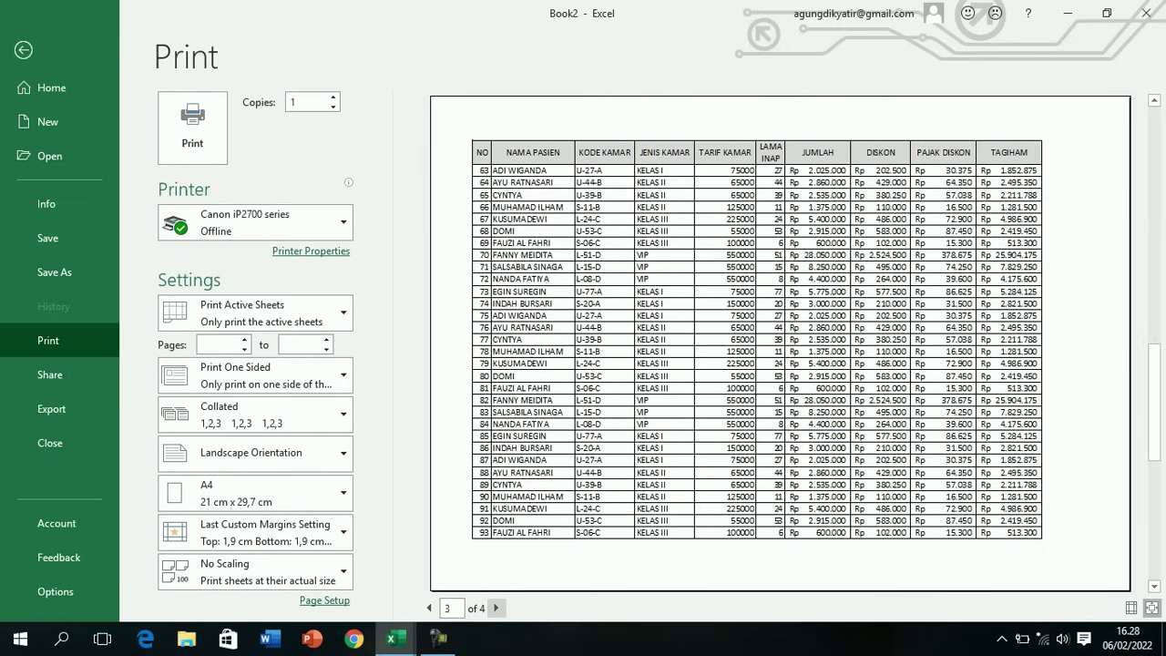
click(496, 607)
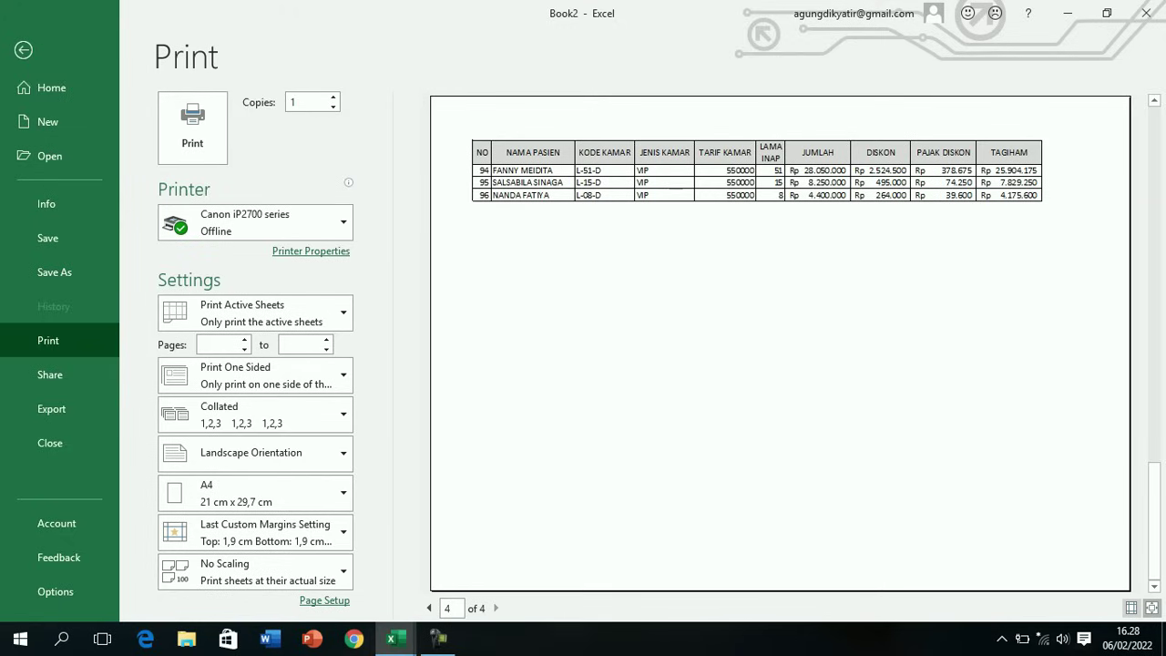
click(429, 607)
click(429, 607)
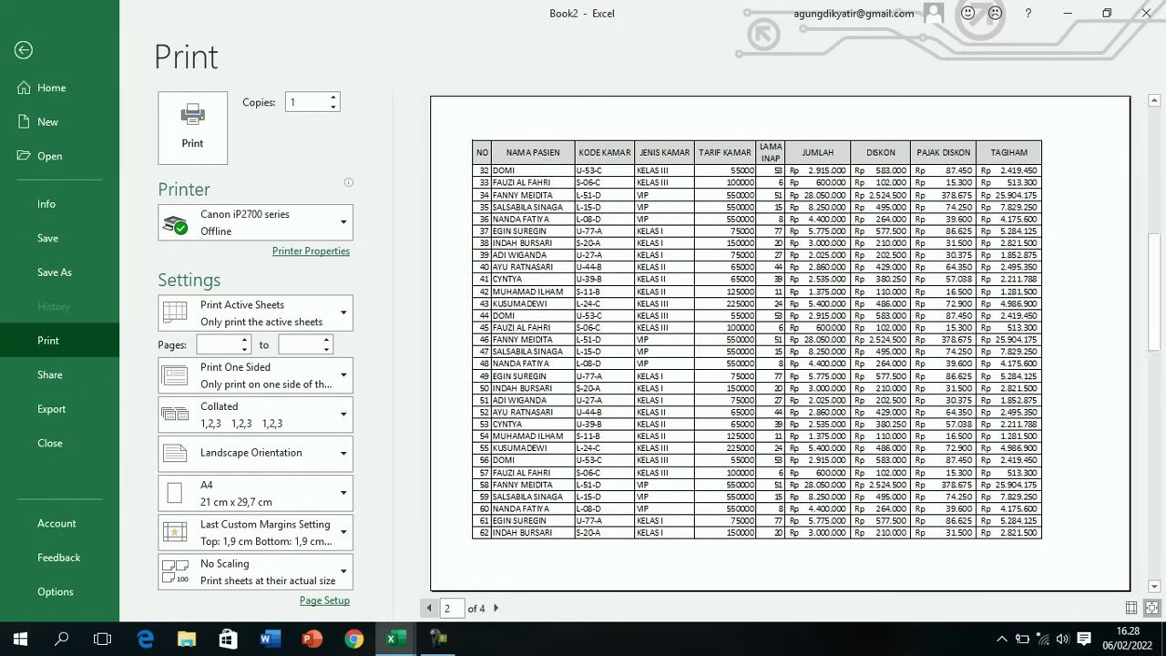
click(429, 608)
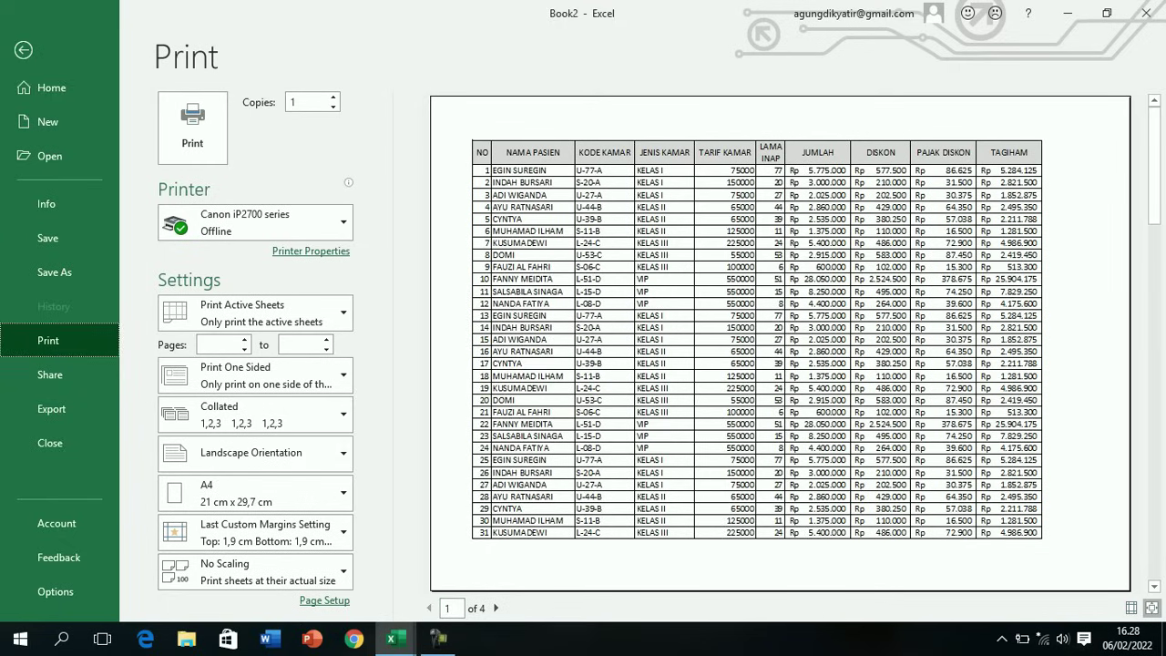
key(Escape)
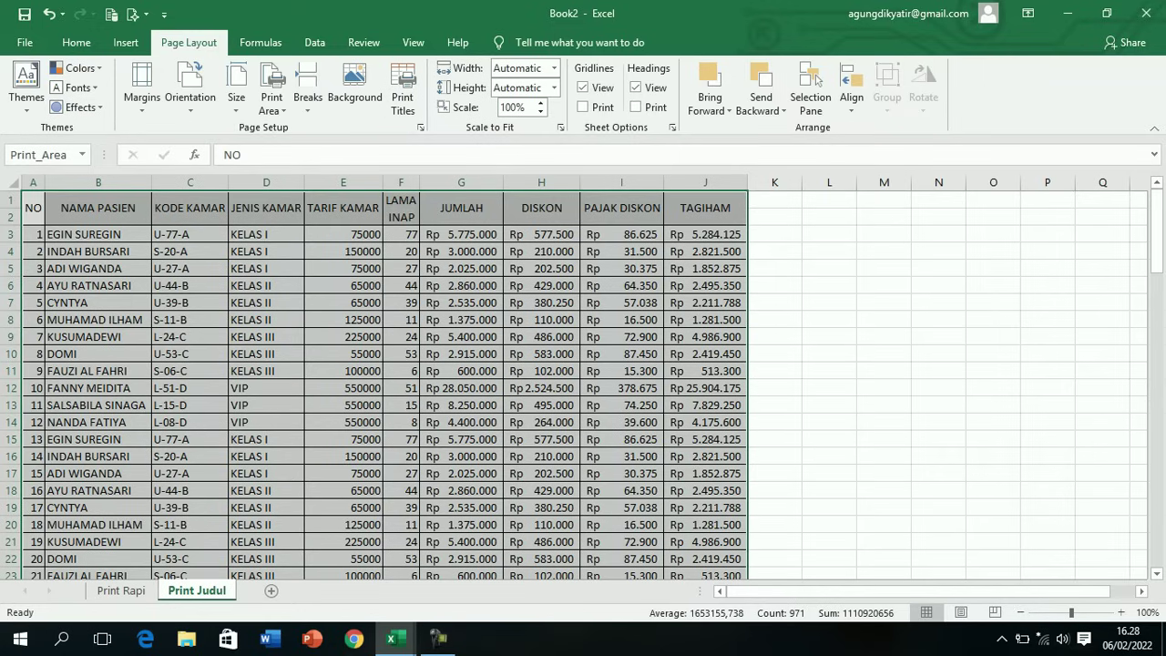
click(829, 285)
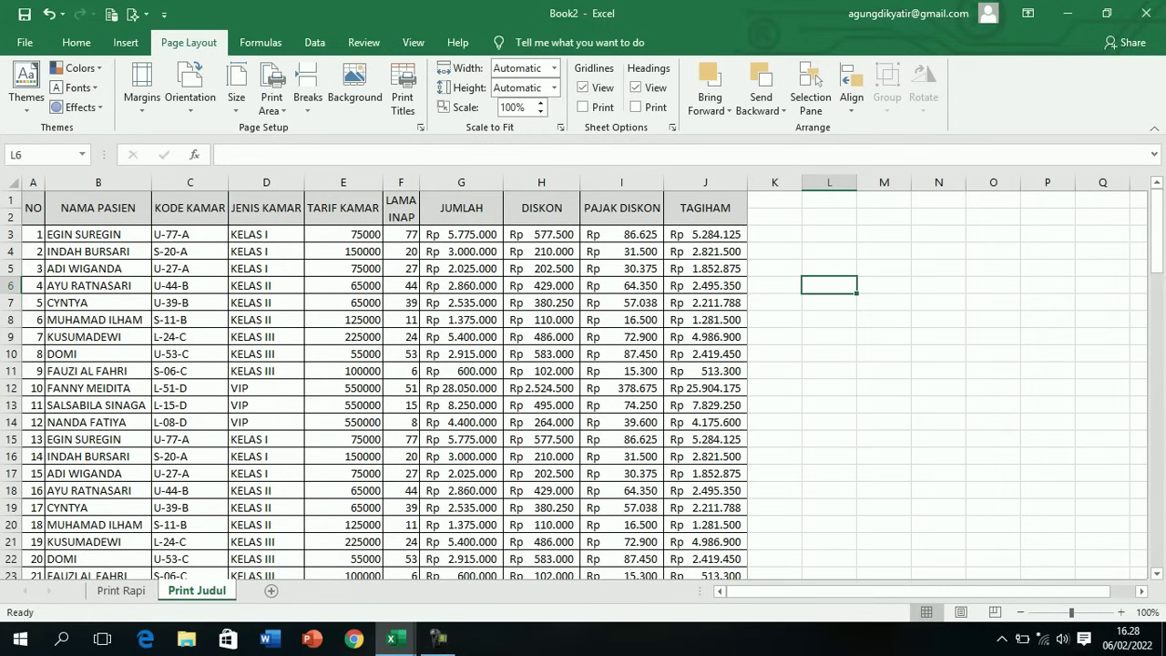
Step: Select the first twelve patients, A1:J14, and set them as the print area
drag(33, 208, 720, 423)
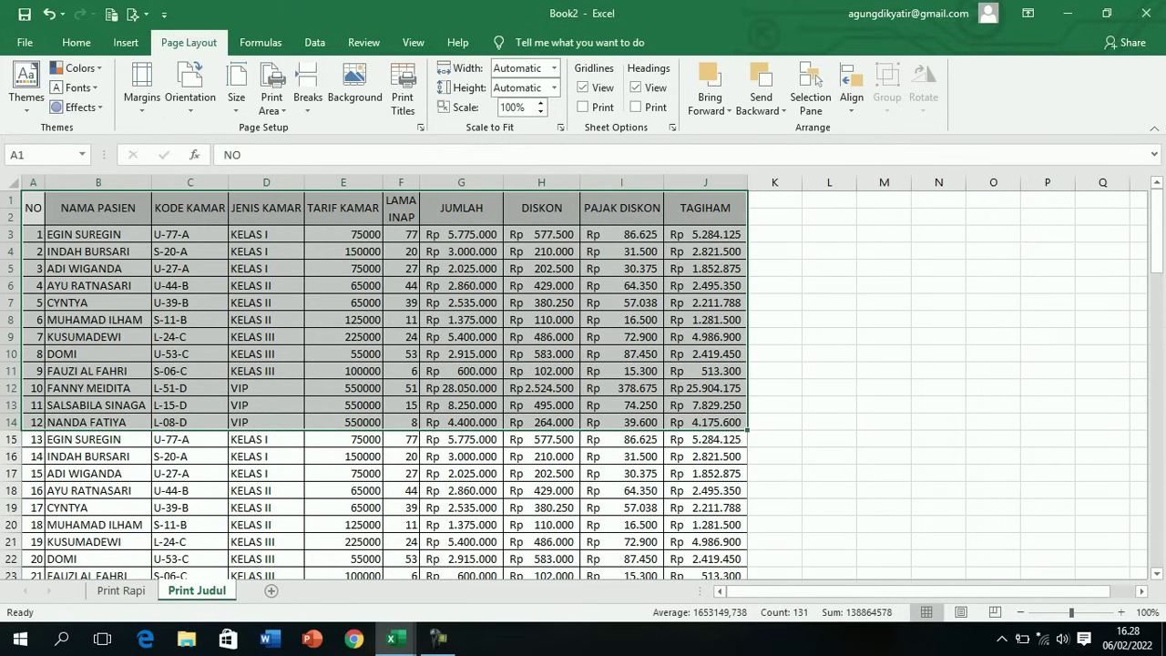
click(271, 104)
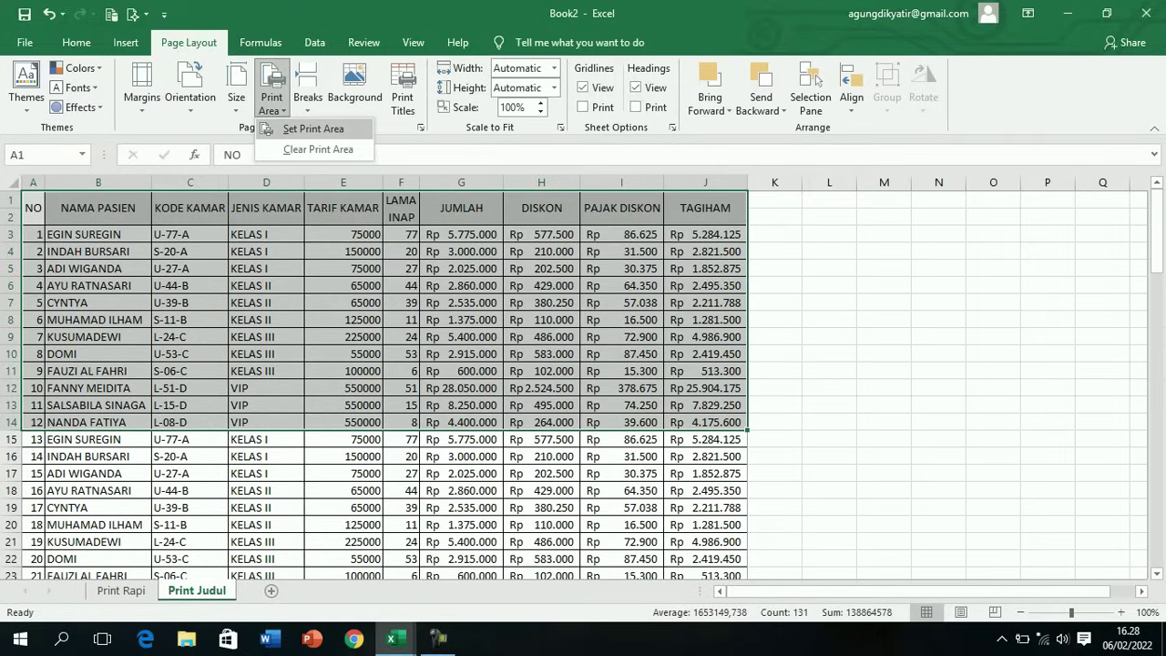
click(293, 126)
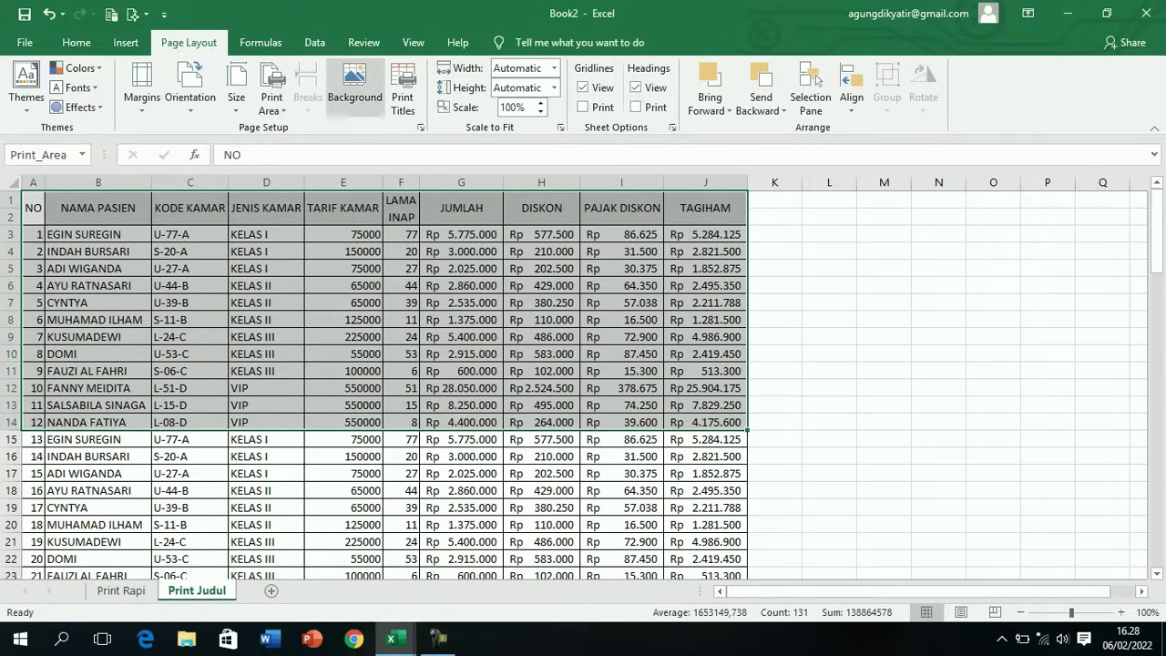
click(24, 42)
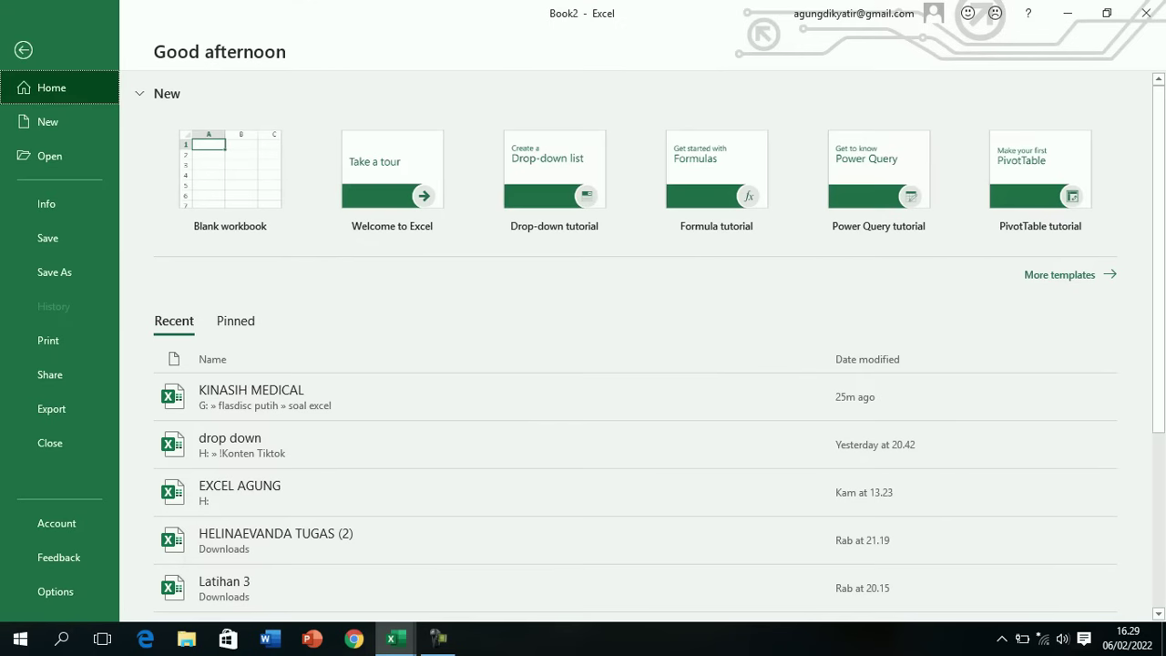
Step: Open the print preview to confirm the A1:J14 table fits on one page
click(48, 339)
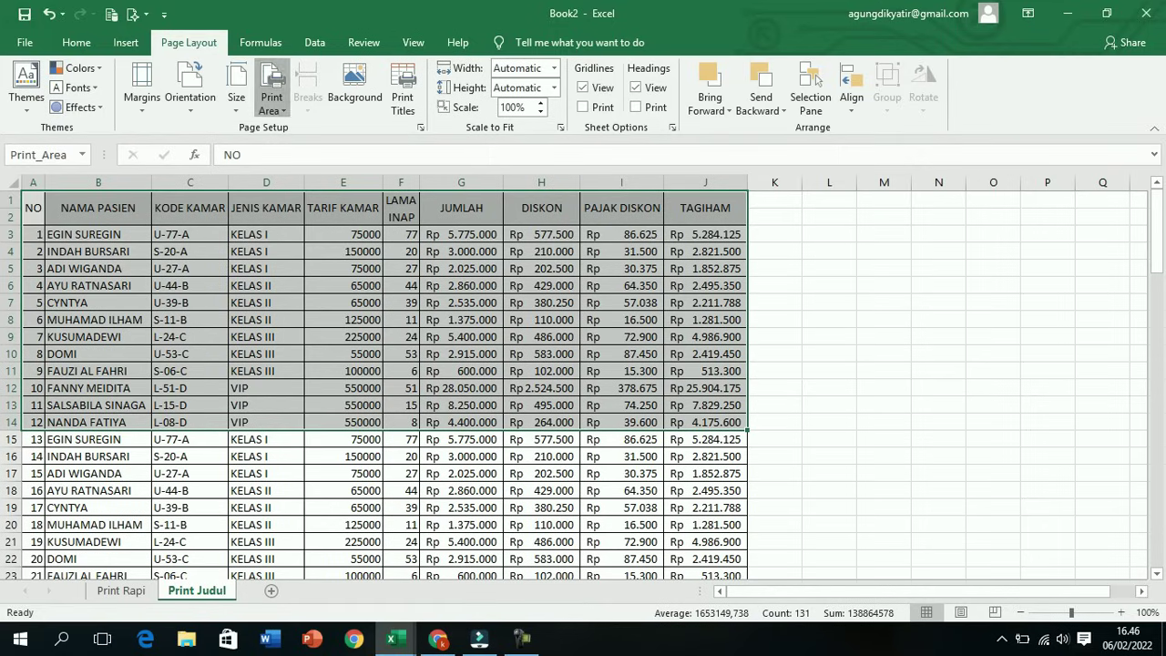
Step: Clear Print Judul's print area and confirm the preview spans four landscape pages
click(272, 96)
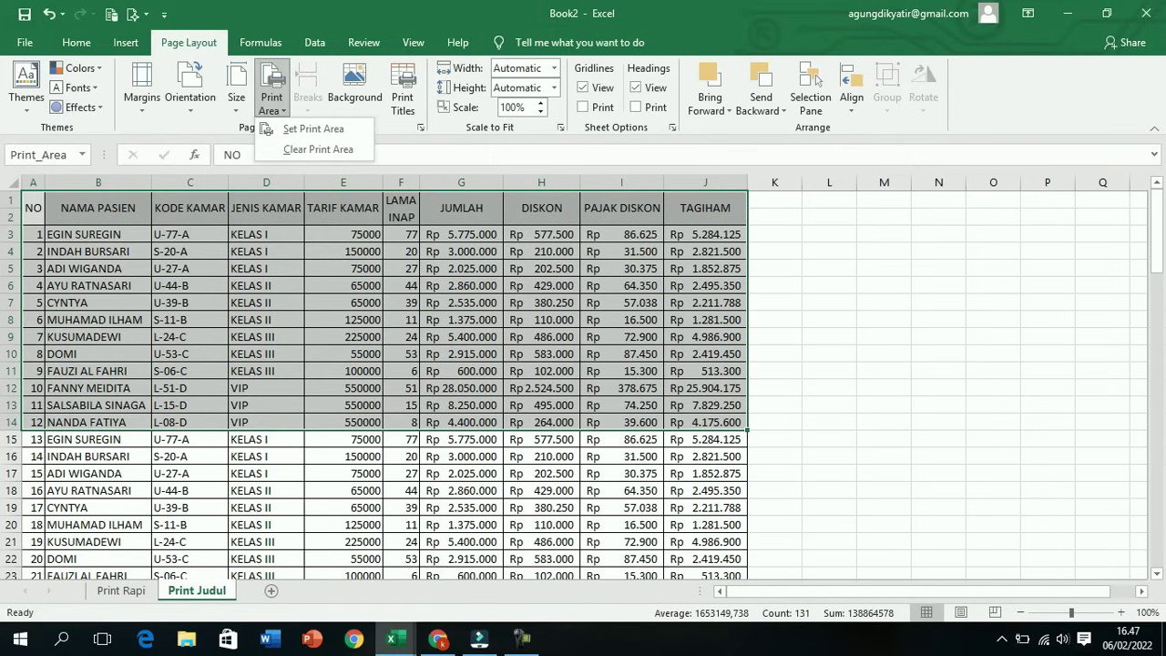
click(318, 149)
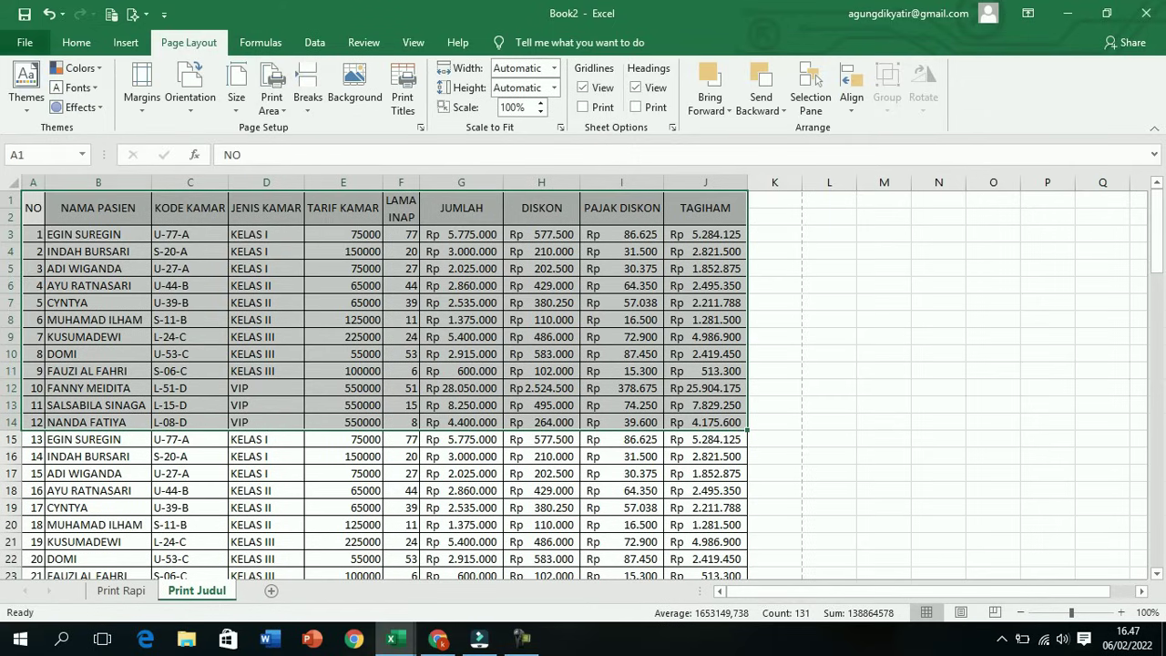
click(25, 42)
click(48, 340)
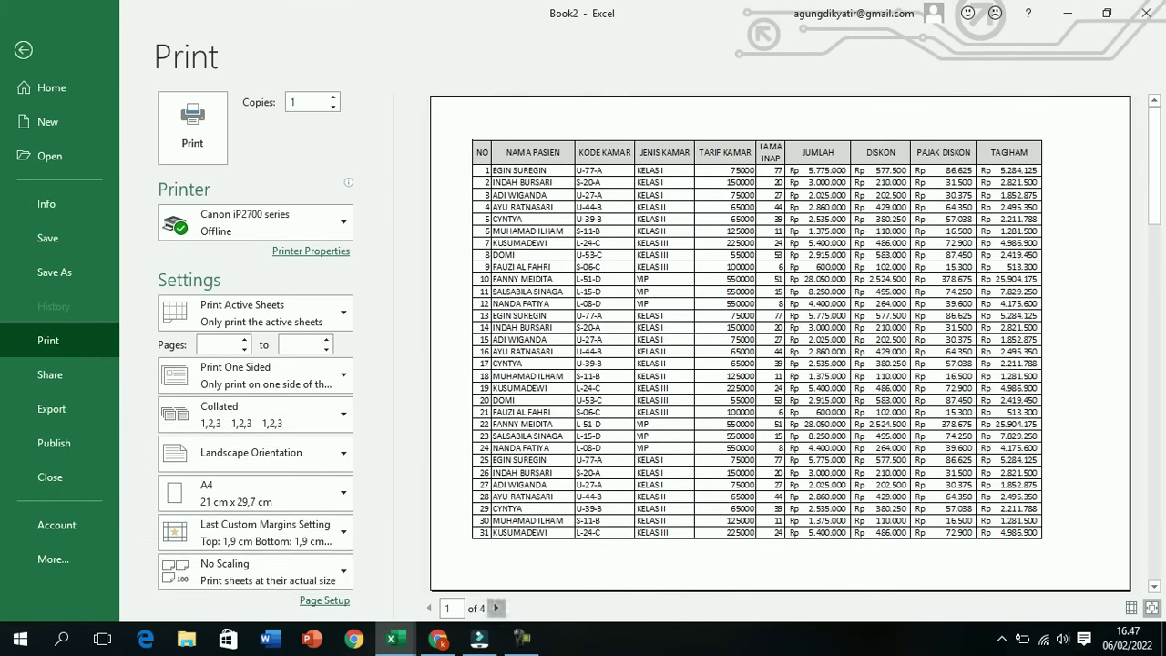
click(496, 608)
click(495, 608)
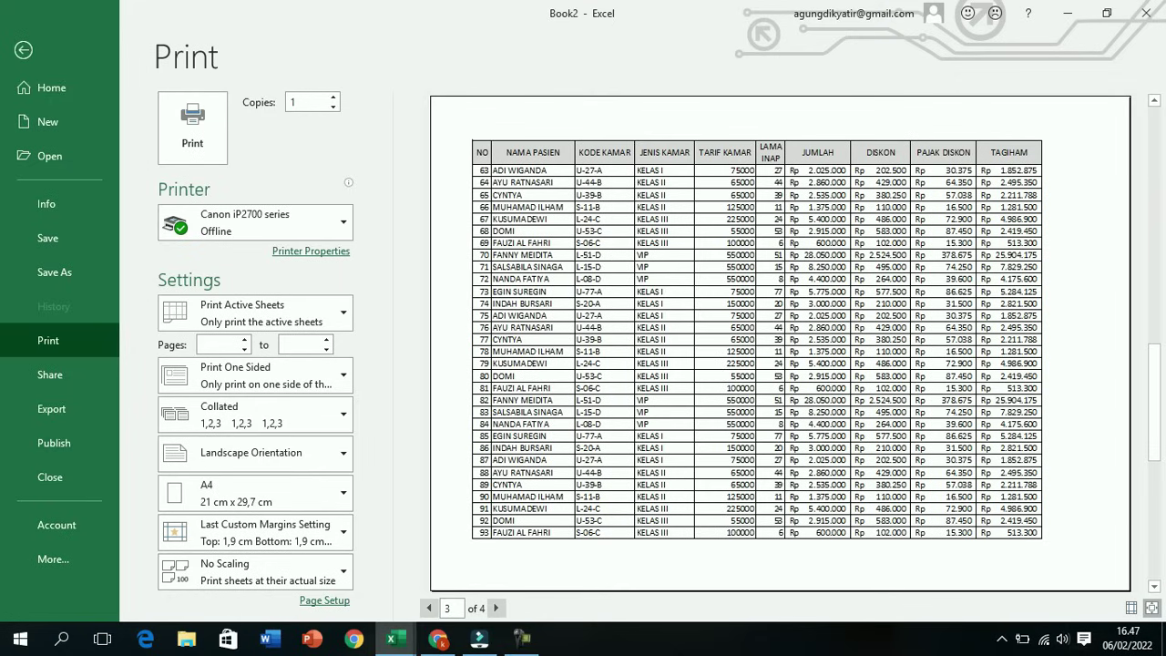
click(429, 608)
click(429, 608)
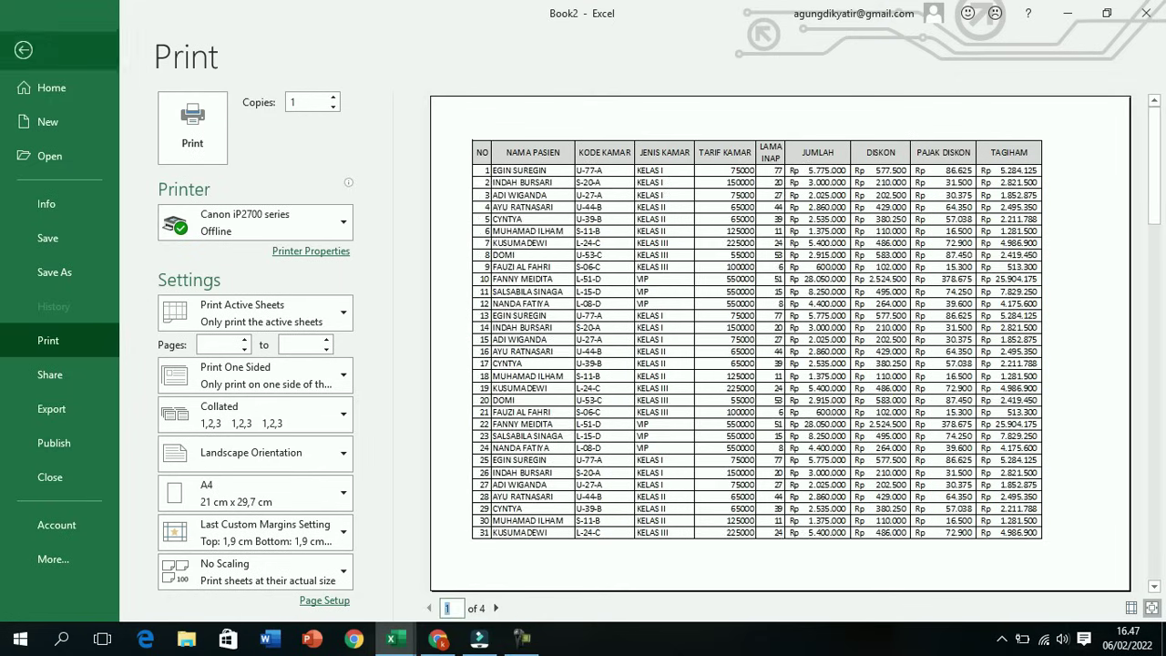
click(24, 50)
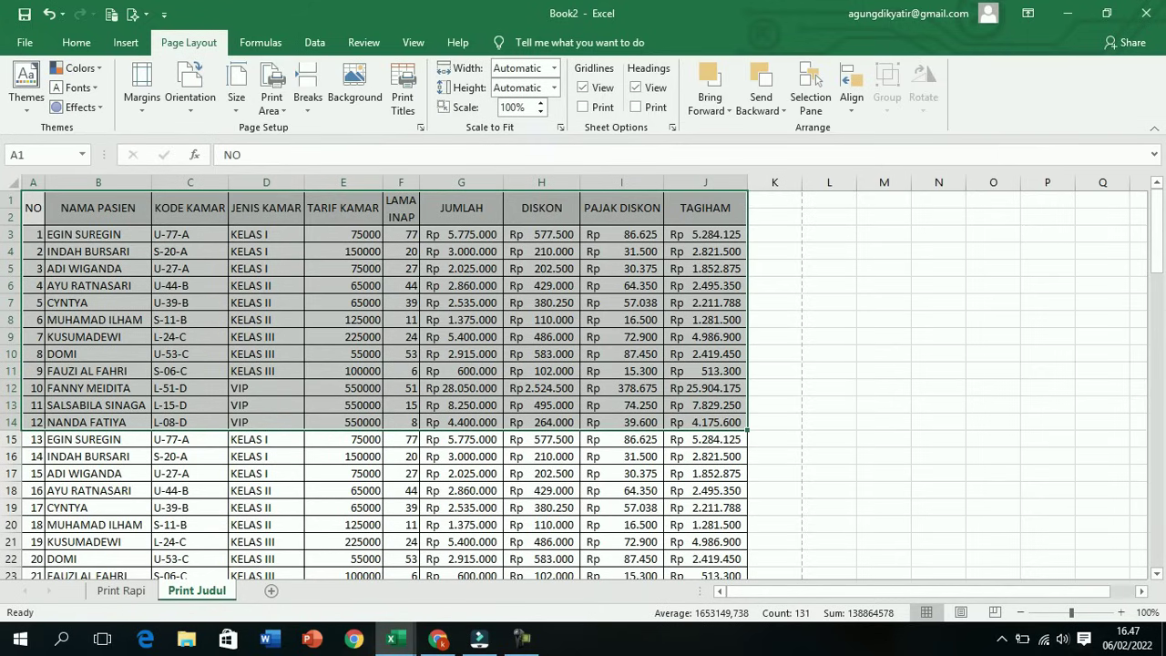
Step: Apply Set Print Area on the Print Judul sheet once more
click(272, 102)
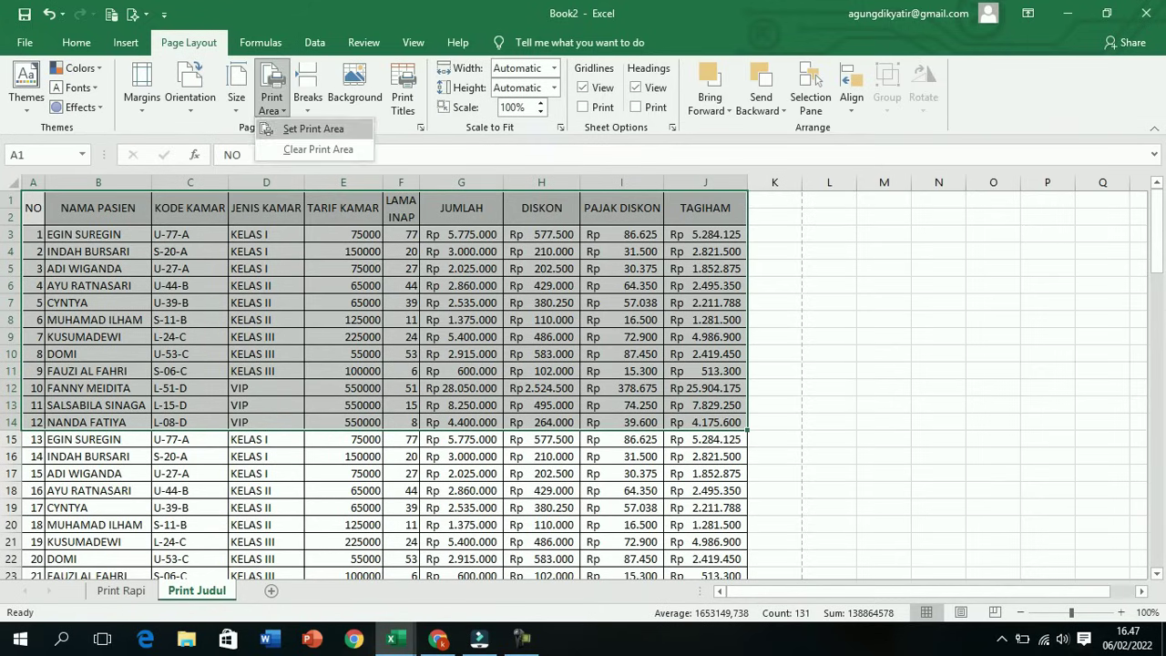
click(318, 149)
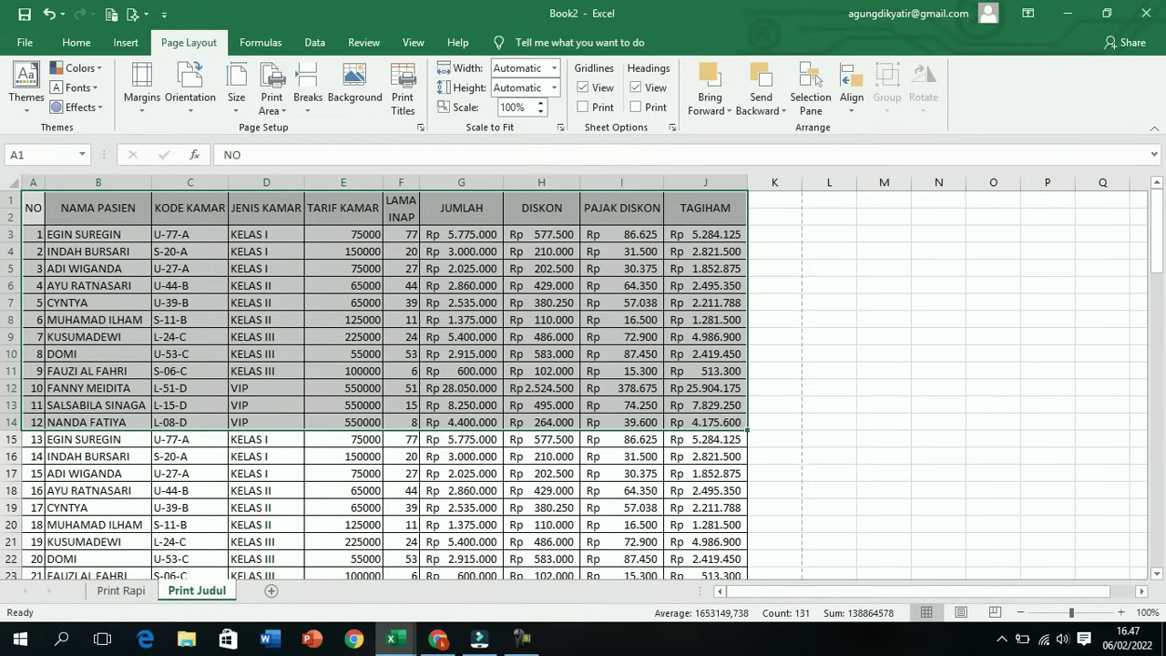